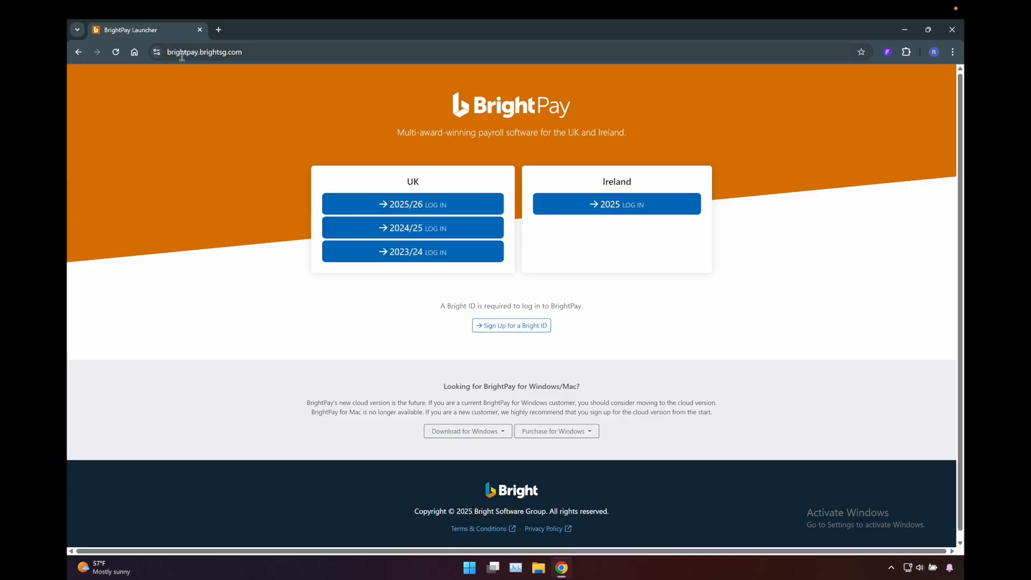
- Open the UK 2025/26 login from the launcher page and sign in with the saved Bright ID credentials
drag(168, 52, 241, 55)
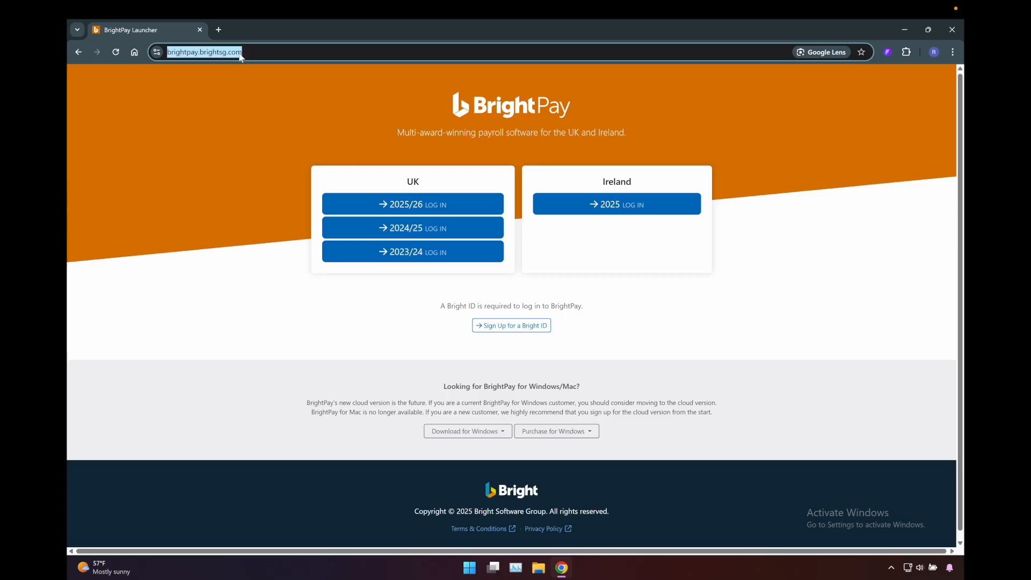
click(515, 181)
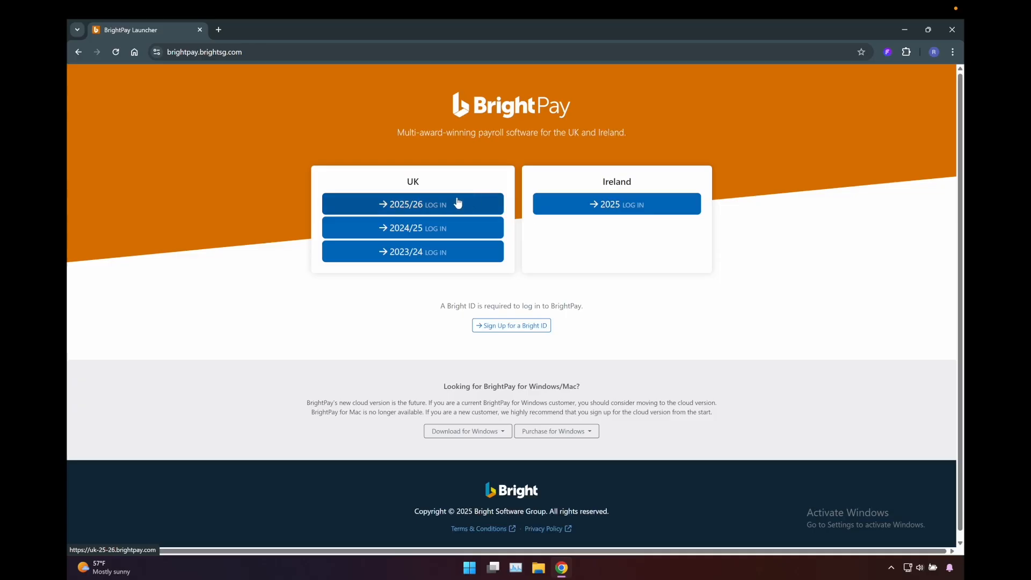
click(442, 204)
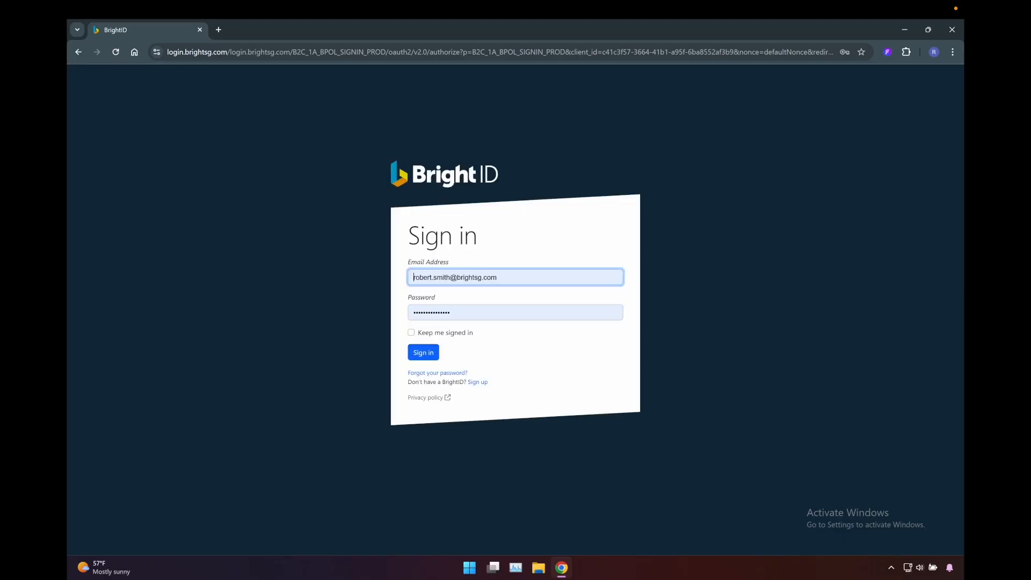
click(418, 354)
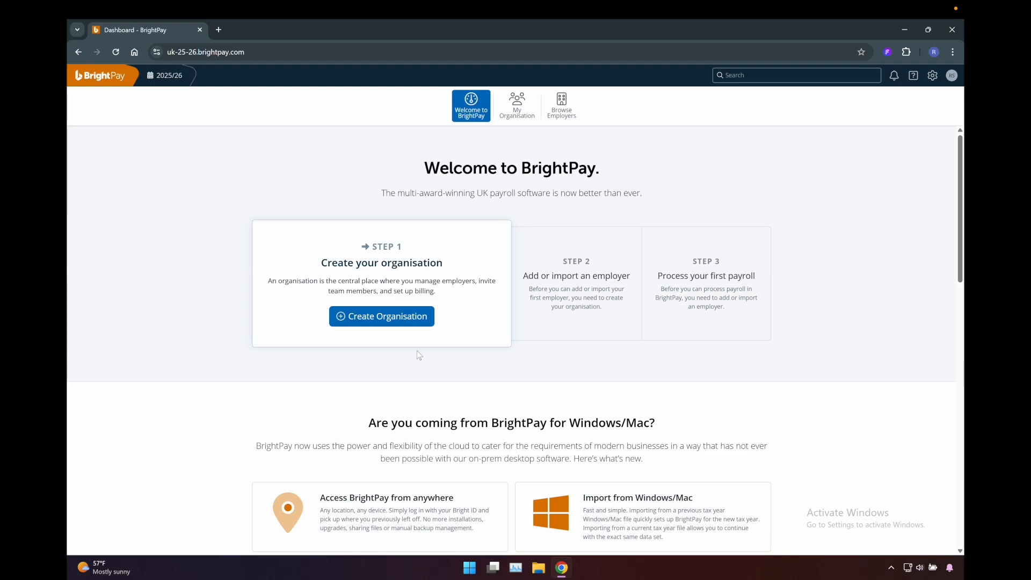
- Start creating an organisation named "Alan's Auto Service" and continue to its contact details
click(402, 320)
click(442, 339)
text(Alan's Auto Service)
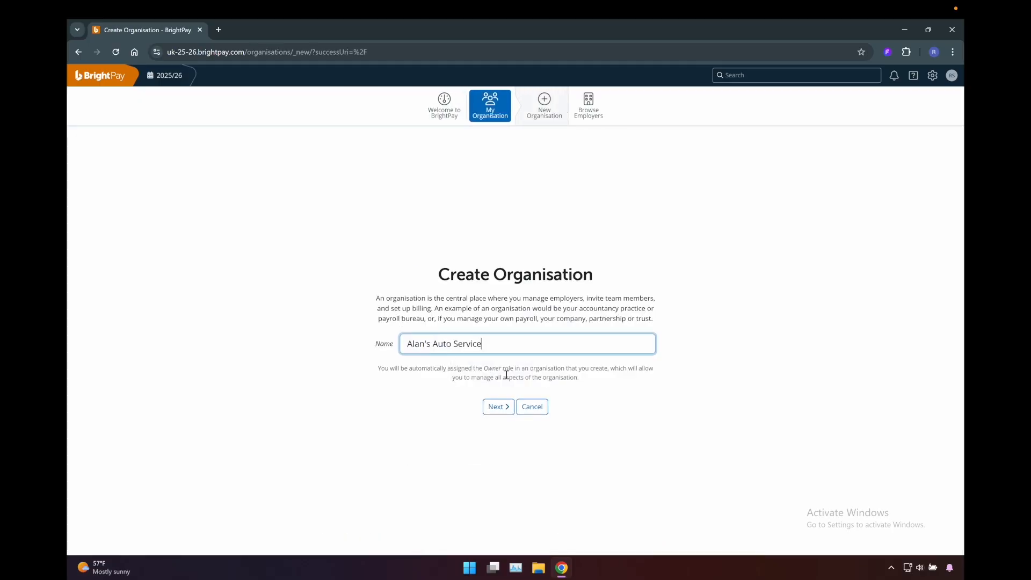
click(506, 412)
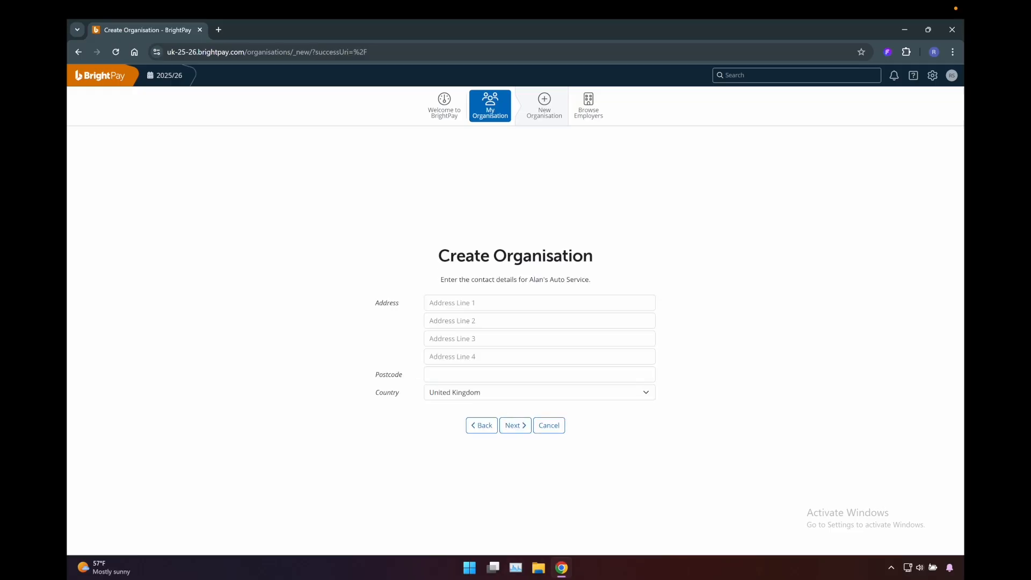
- Fill in the organisation's postal address and postcode, keep United Kingdom as the country, and continue to the billing plans
click(475, 302)
text(27 Chester Road)
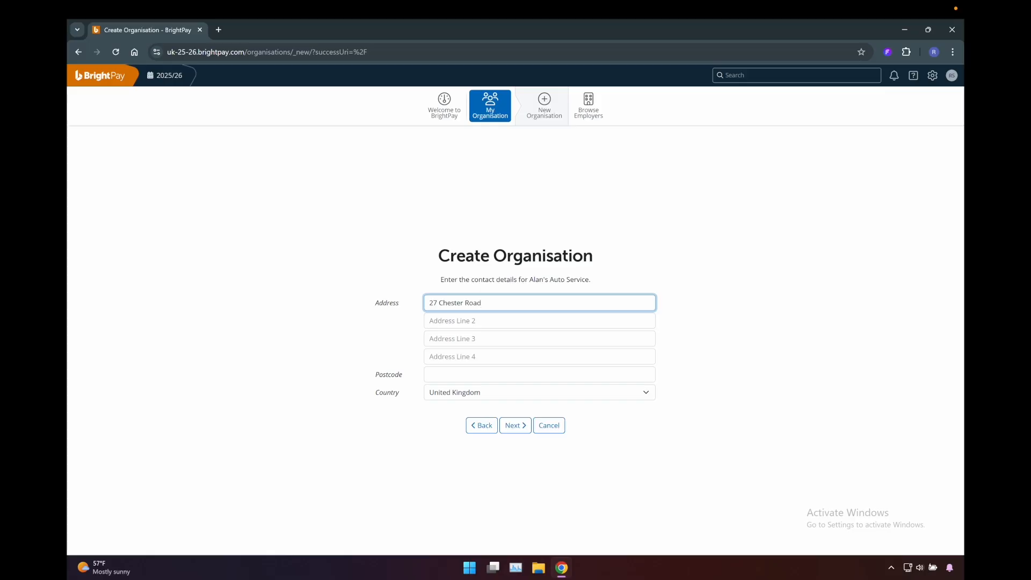
click(437, 321)
text(Durham)
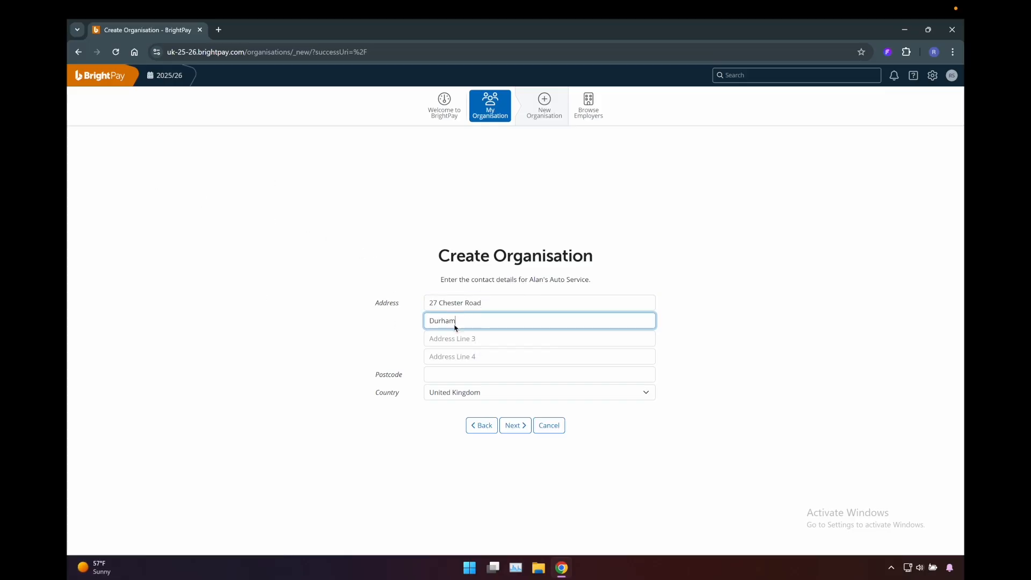
click(469, 336)
text(County Durham)
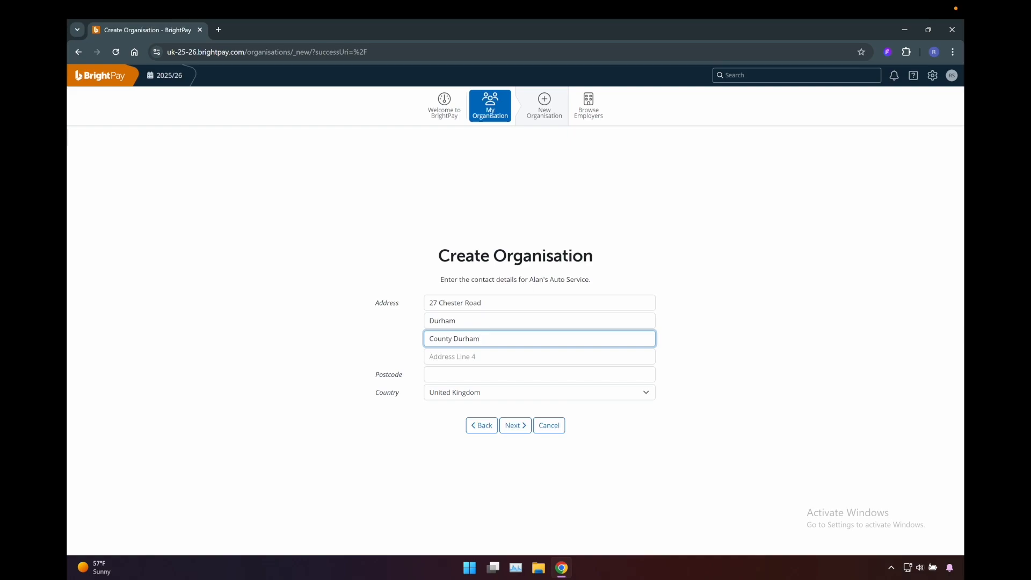
click(511, 376)
text(DH15 8WD)
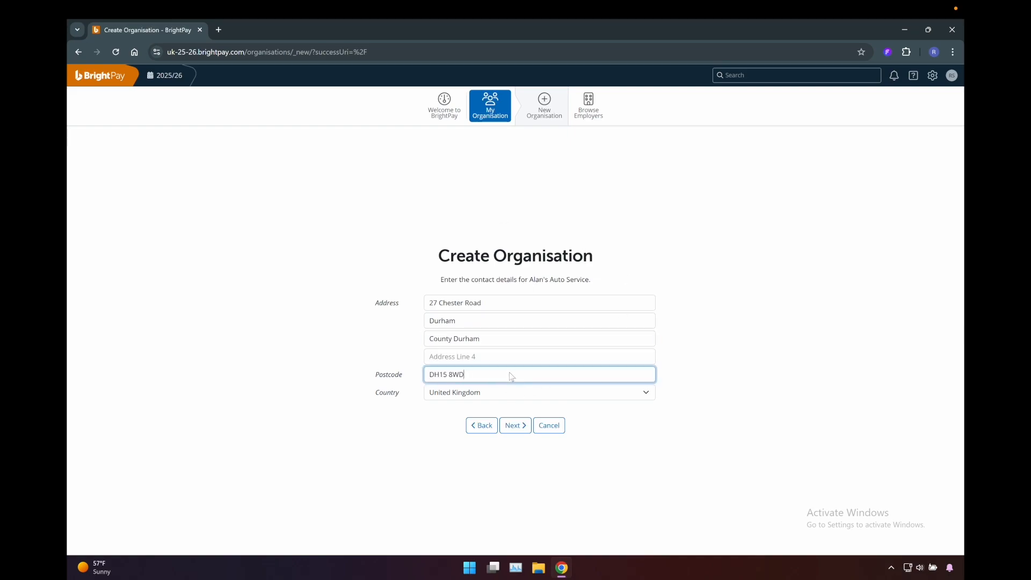
click(525, 429)
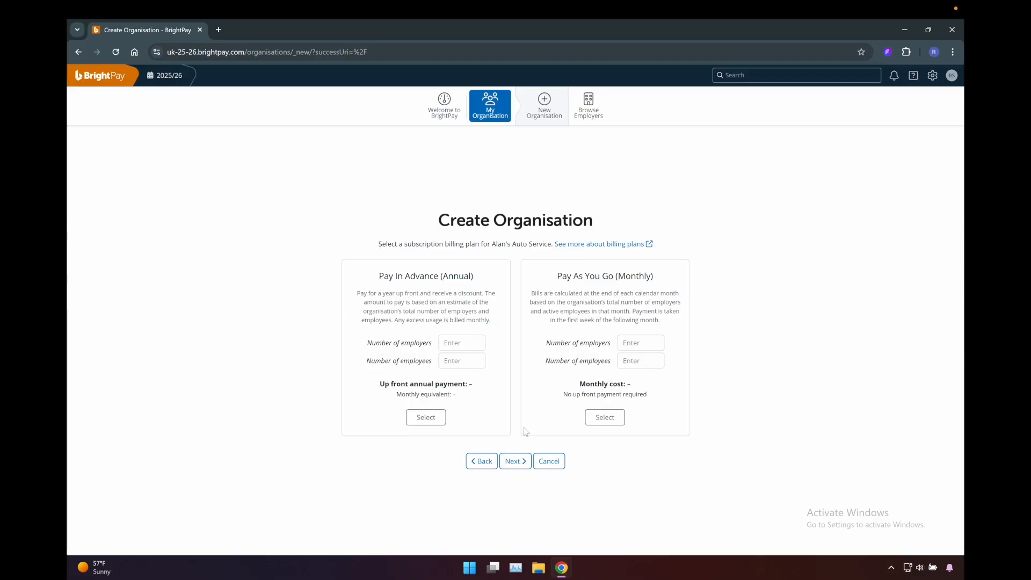
- Choose the Pay In Advance (Annual) billing plan with 1 employer and 20 employees
drag(464, 276, 449, 276)
click(636, 277)
click(455, 340)
text(1)
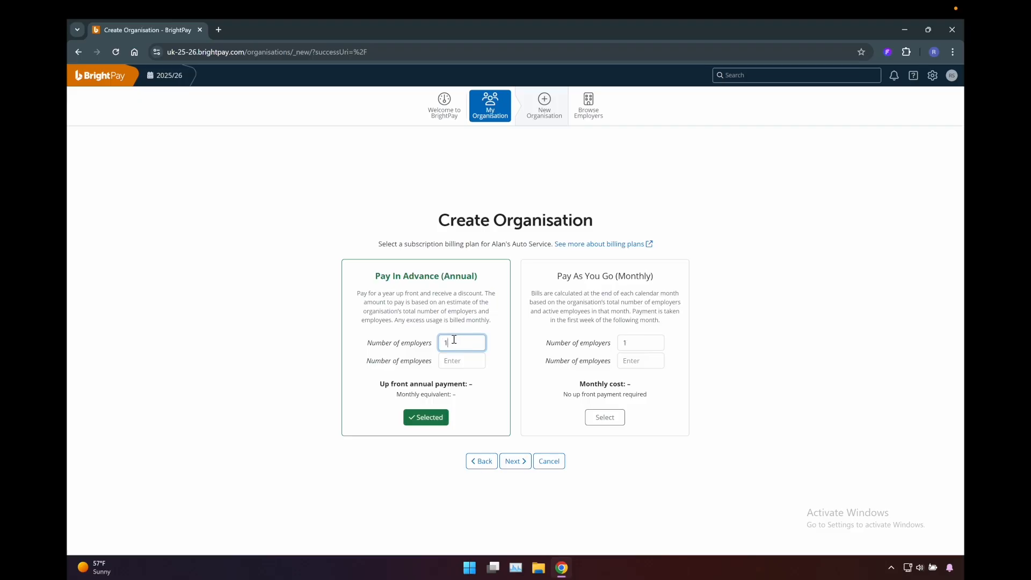
click(463, 362)
text(20)
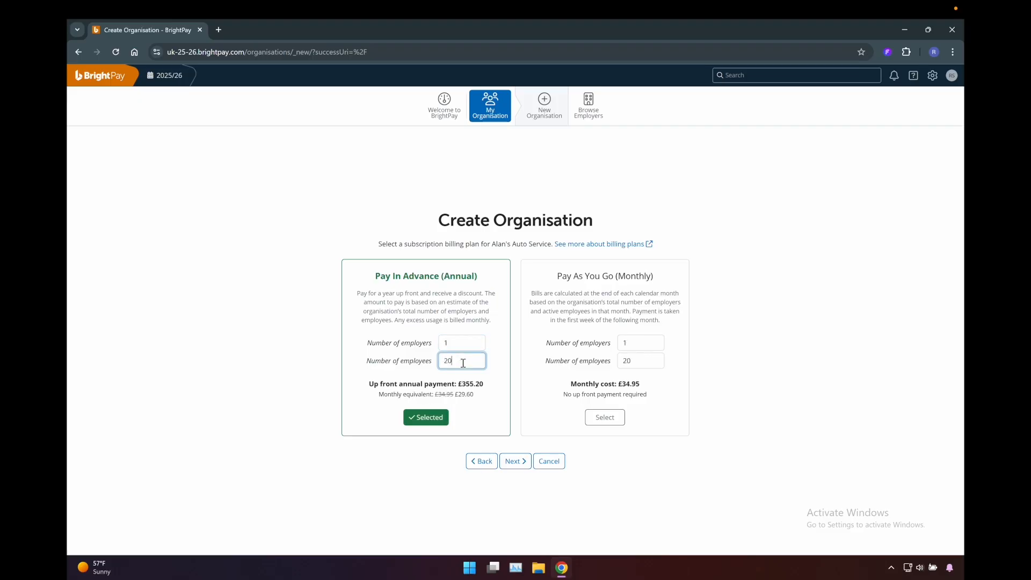
click(516, 387)
- Accept the billing plan, continue without adding a payment method, and create the organisation
click(514, 461)
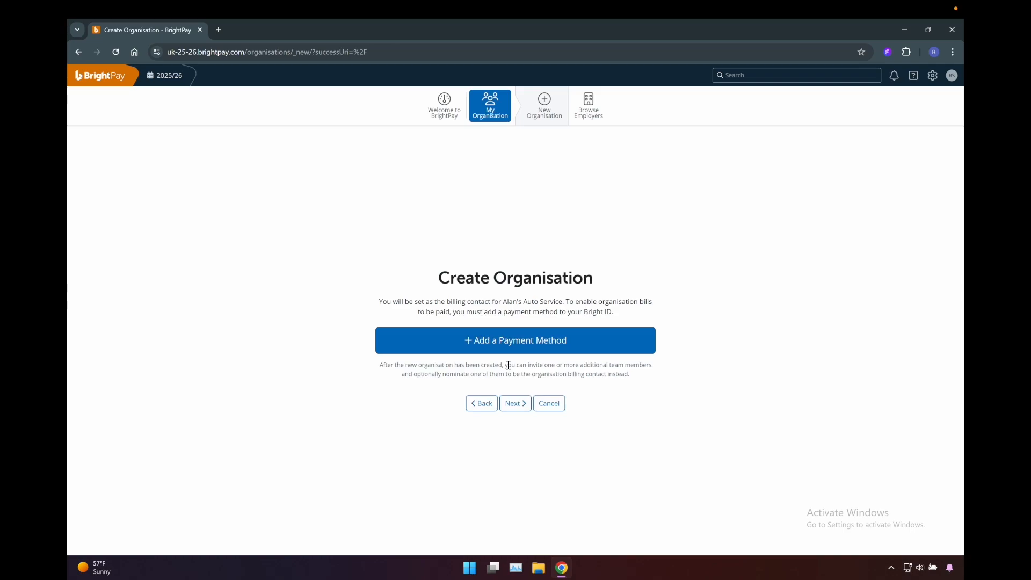
click(524, 403)
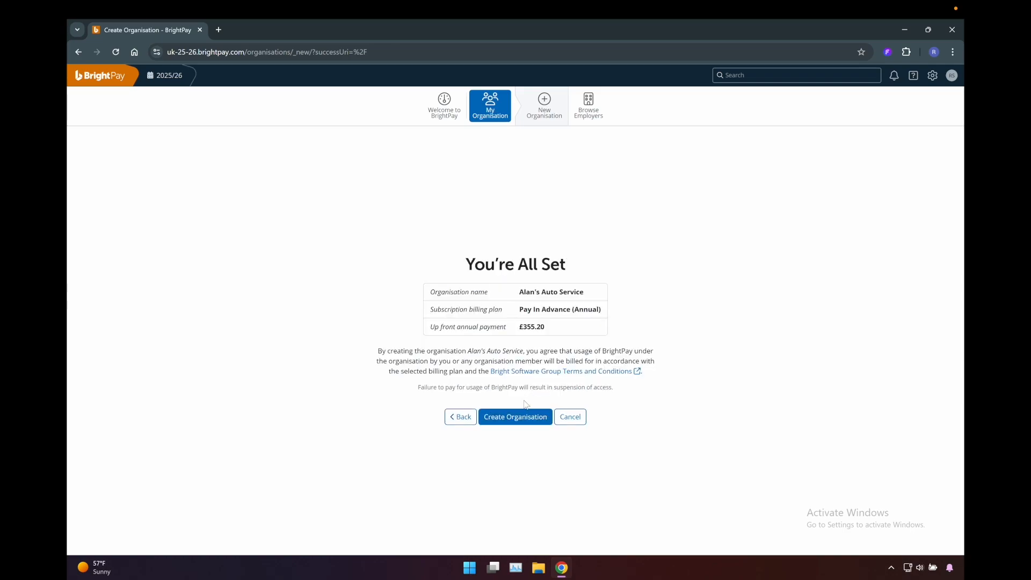
click(522, 419)
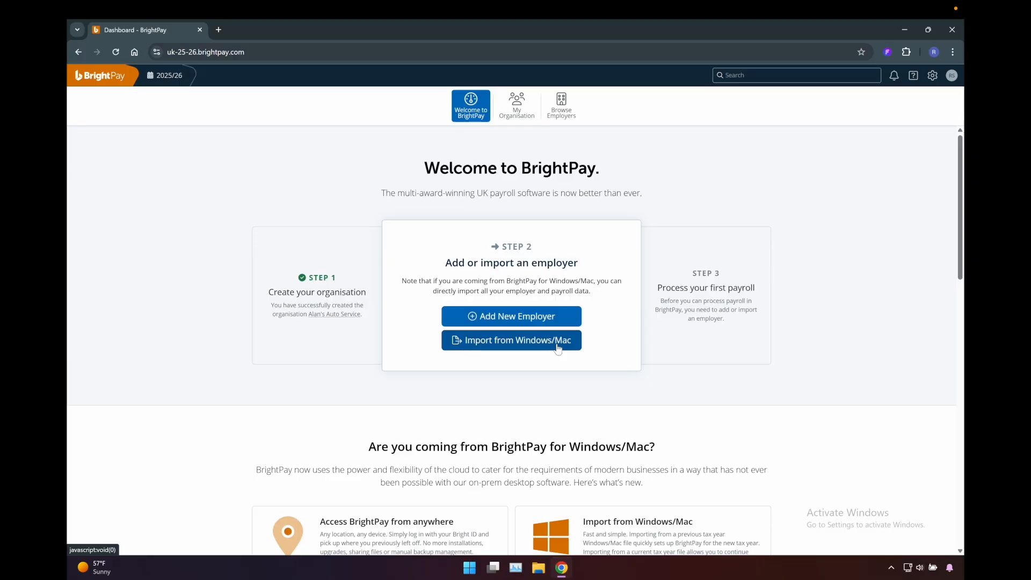
- Start importing an employer from BrightPay for Windows/Mac, review the post-import checklist and continue
click(517, 346)
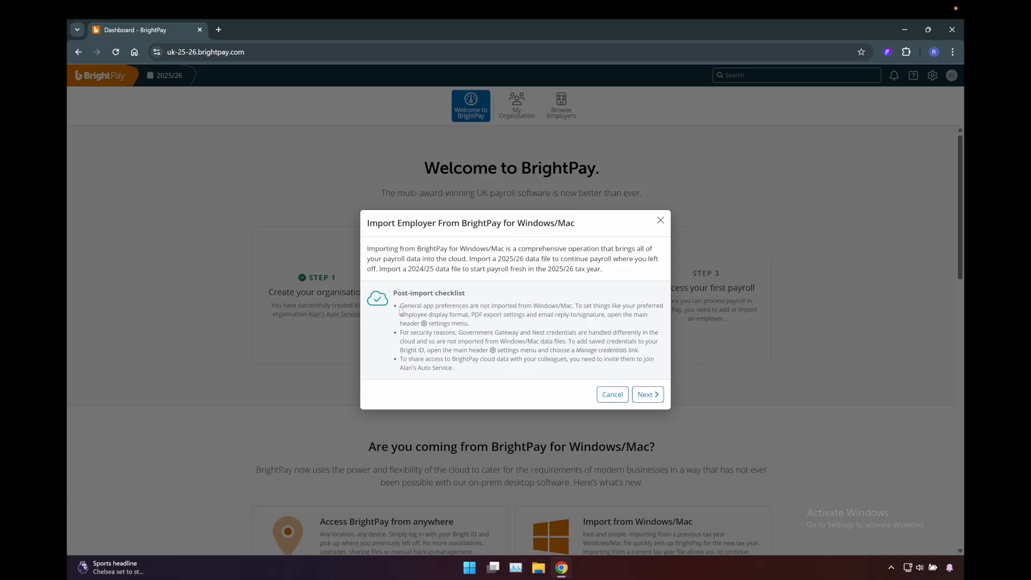
drag(401, 305, 486, 368)
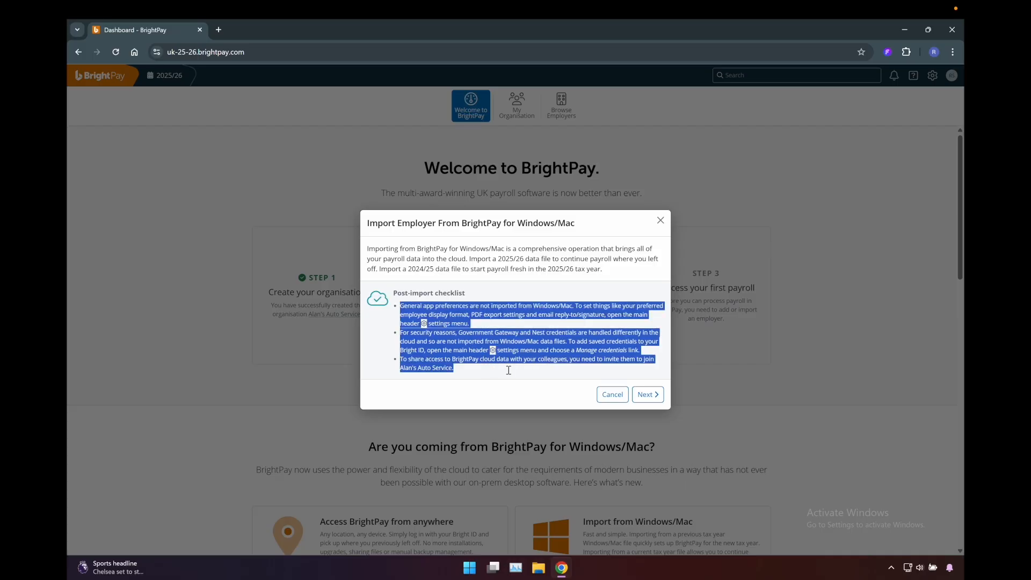
click(509, 370)
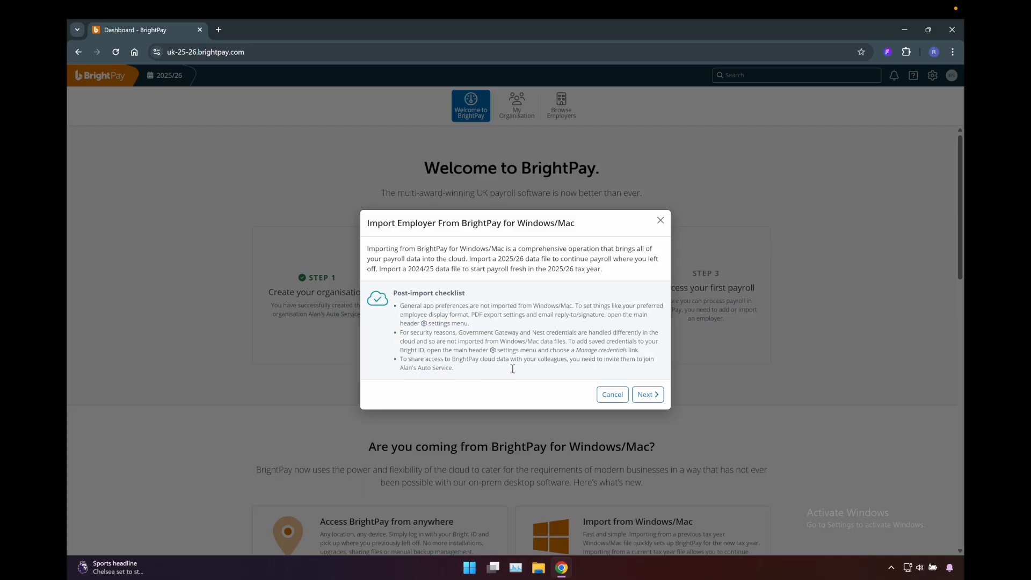
click(647, 394)
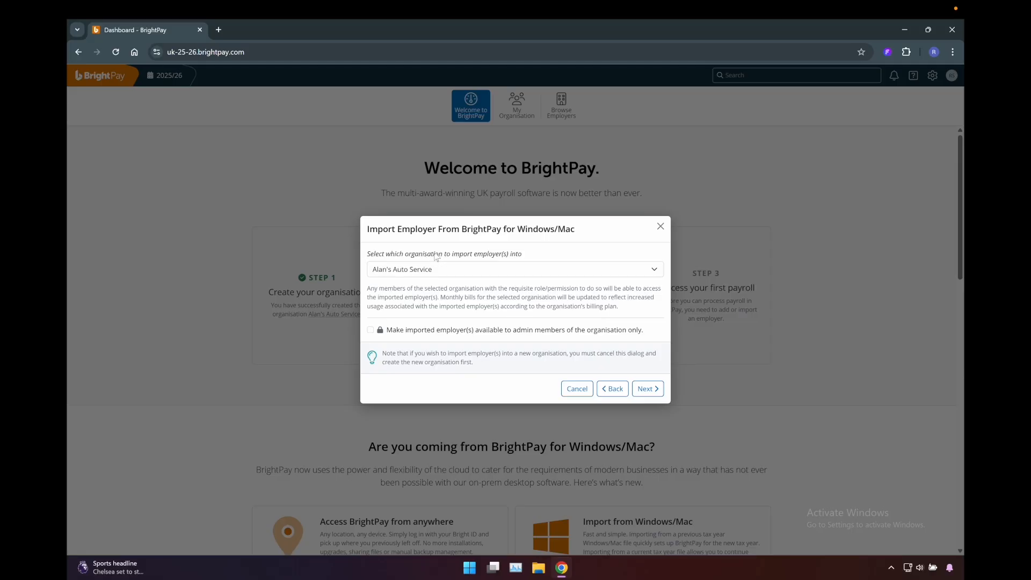
- Choose Alan's Auto Service as the organisation to import into, leave the admin-only restriction off, and continue
click(525, 270)
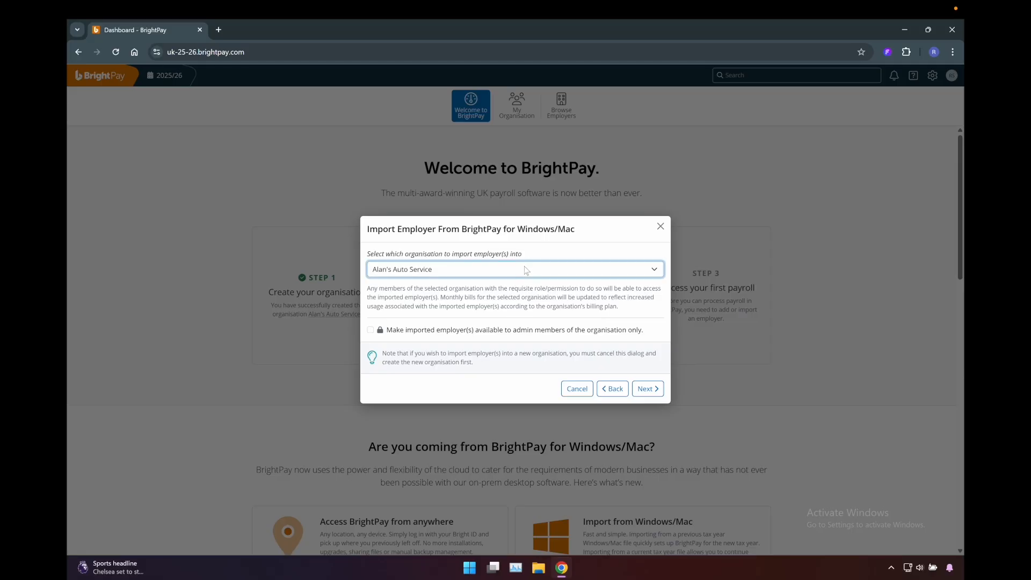
click(520, 295)
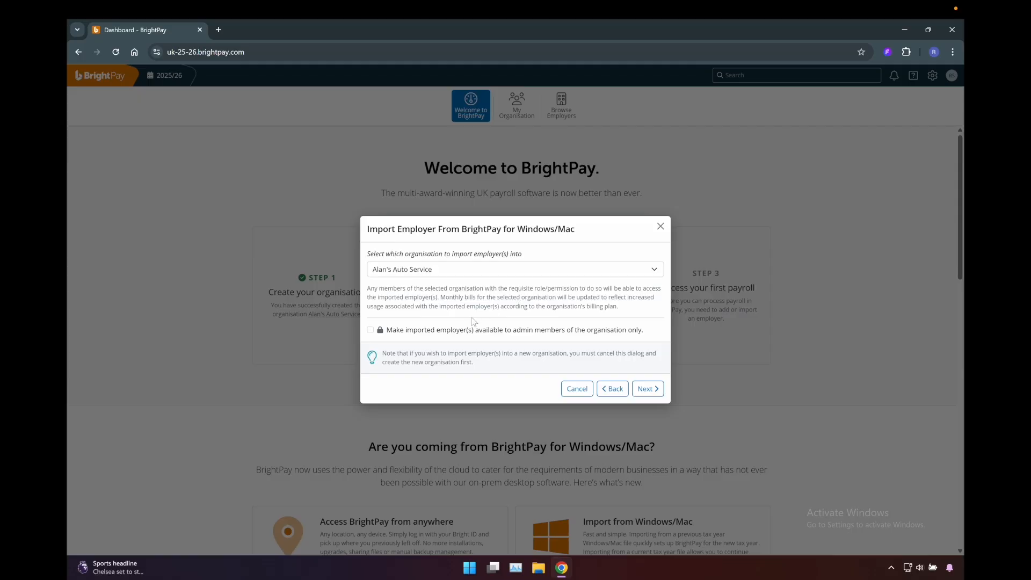
click(370, 331)
click(370, 330)
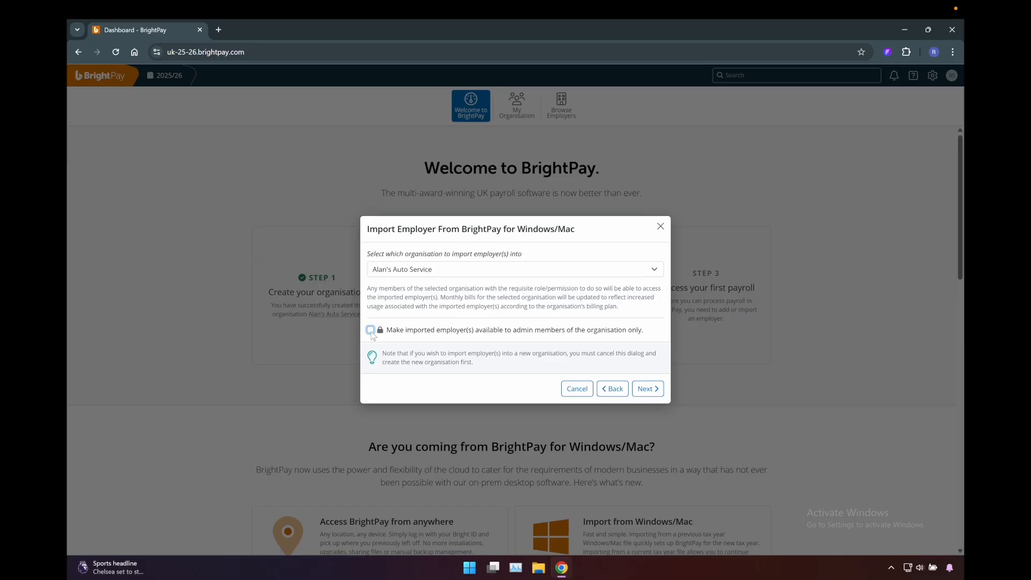
click(648, 389)
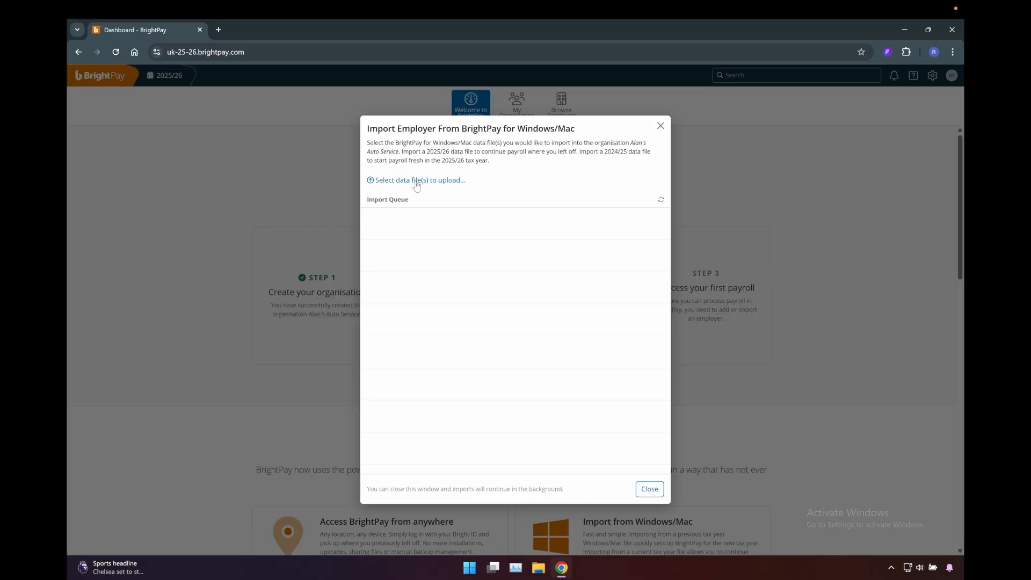
- Switch to the BrightPay UK 2025-26 desktop program and browse to the file location of the Alan's Auto Service employer
click(905, 31)
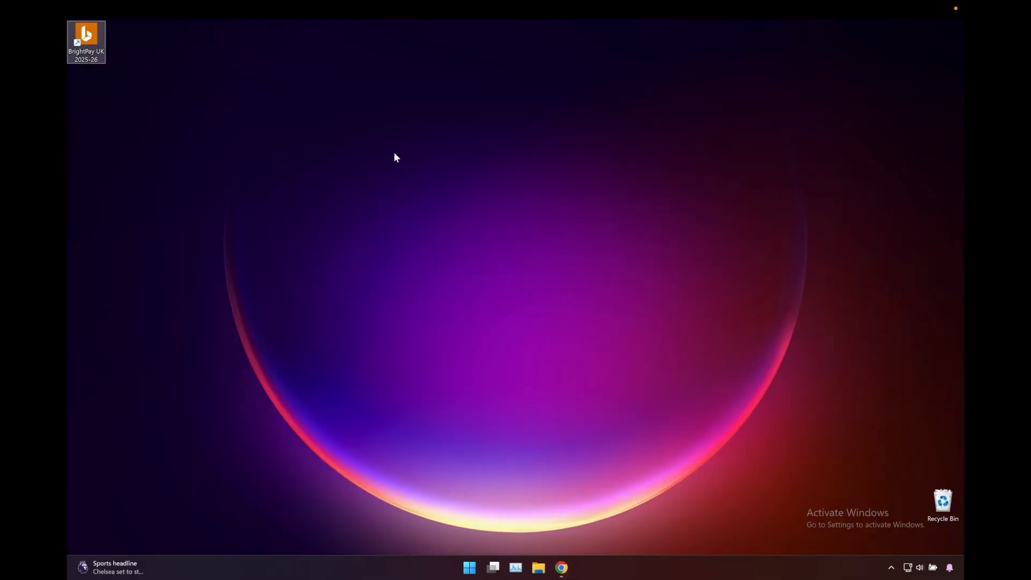
double_click(94, 55)
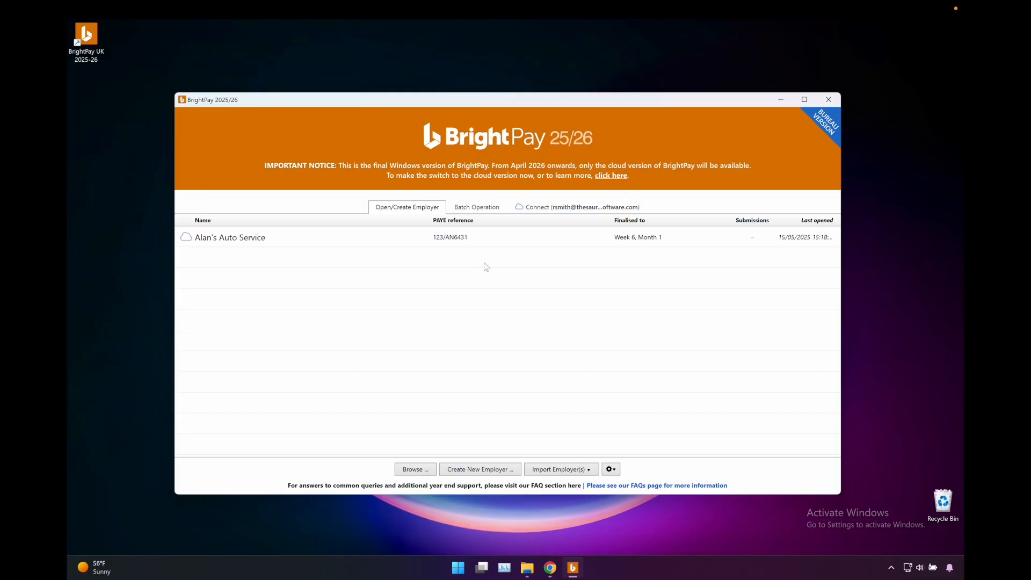
right_click(233, 241)
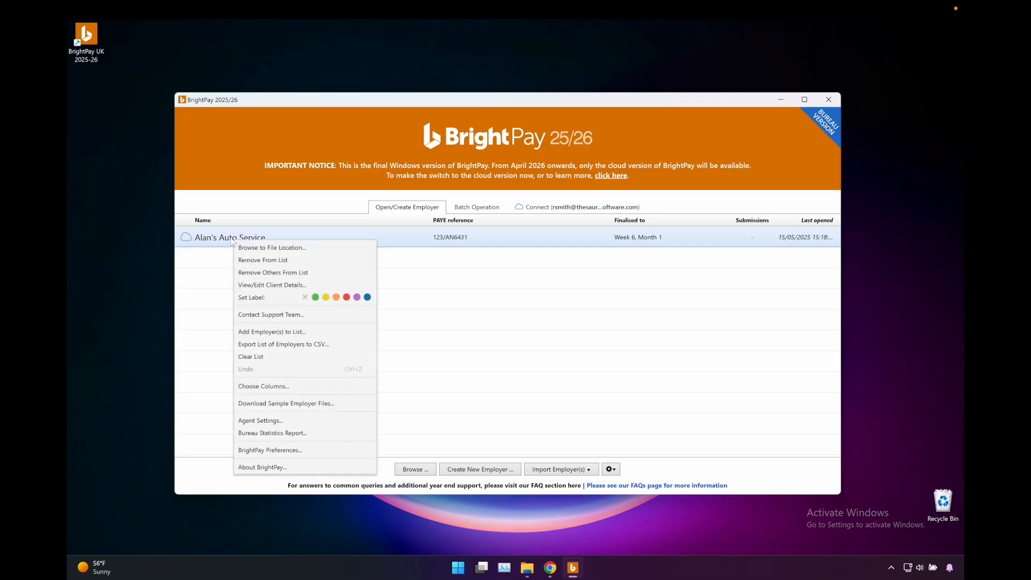
click(267, 249)
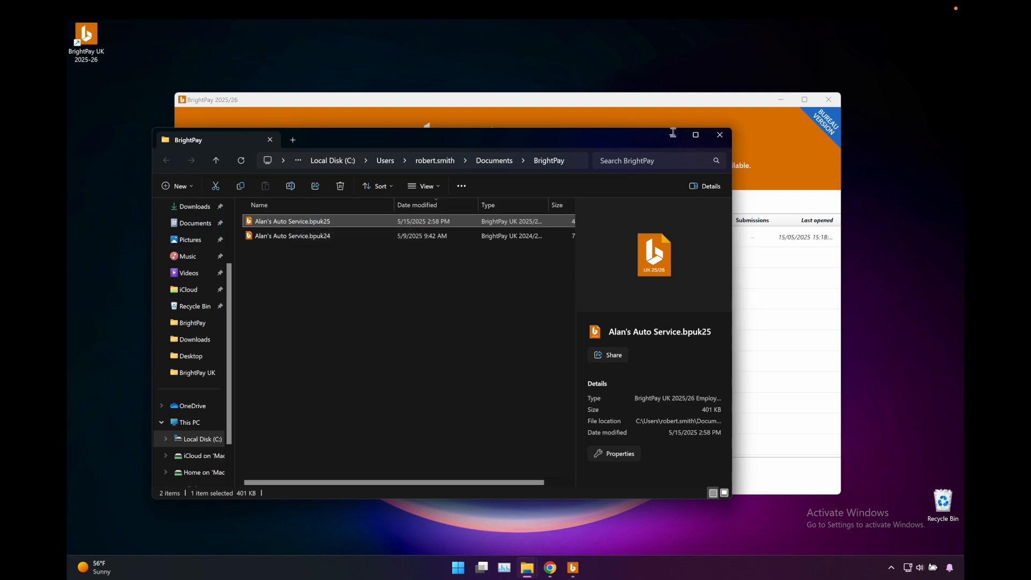
click(672, 138)
click(781, 100)
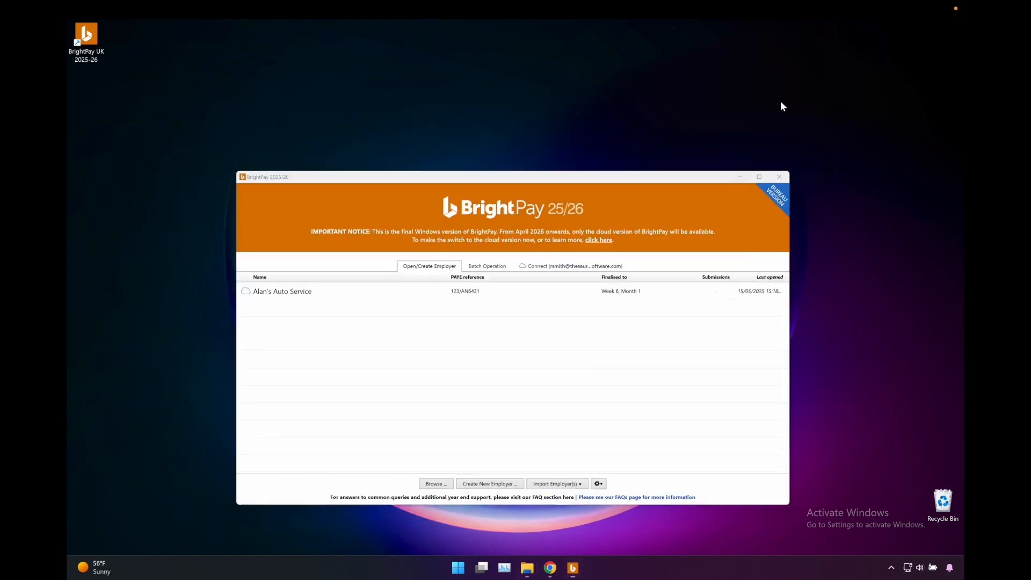
- Switch back to Chrome and upload "Alan's Auto Service.bpuk25" from the BrightPay folder in Documents
click(550, 568)
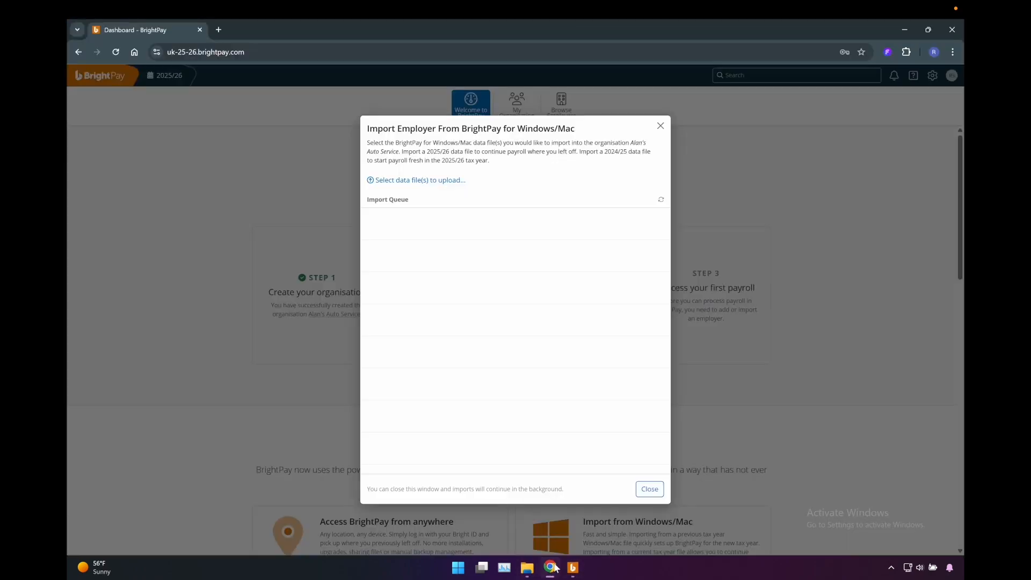
click(445, 181)
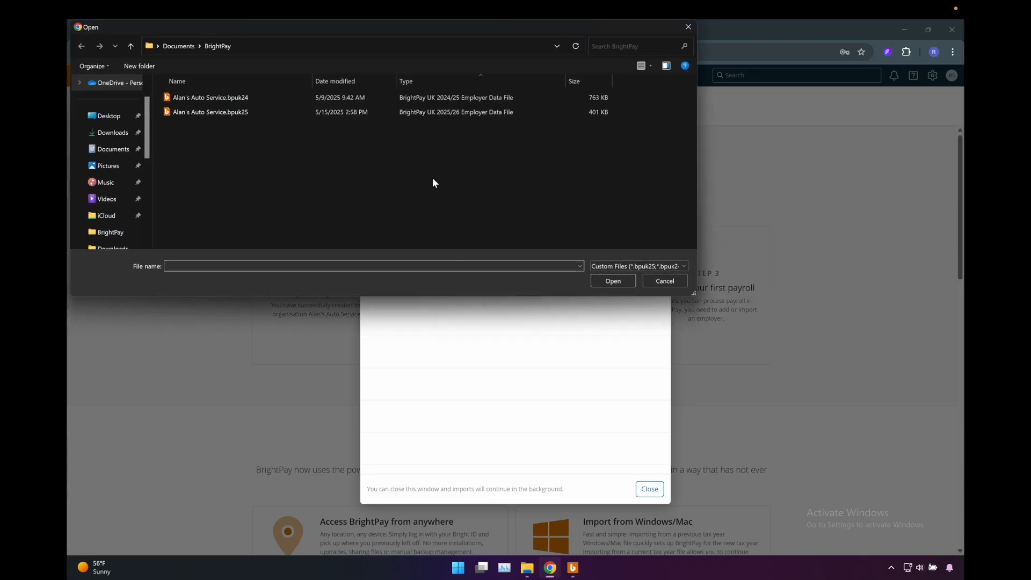
click(113, 148)
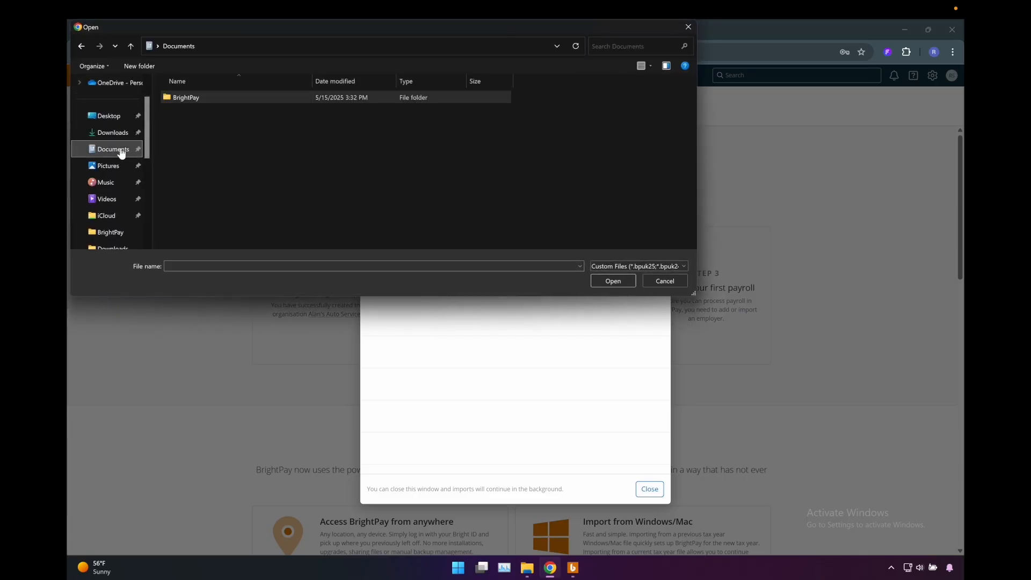
double_click(193, 98)
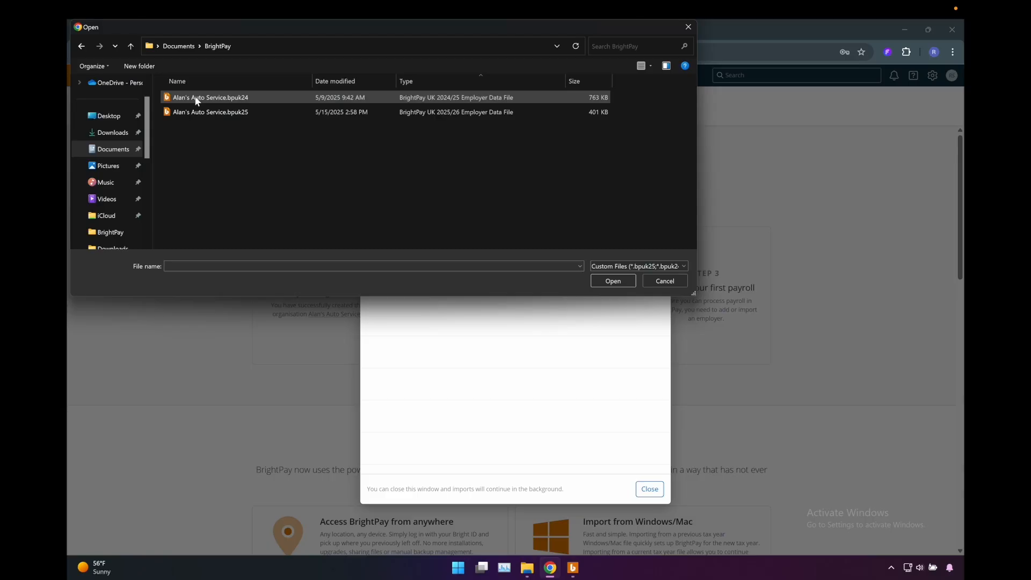
click(219, 112)
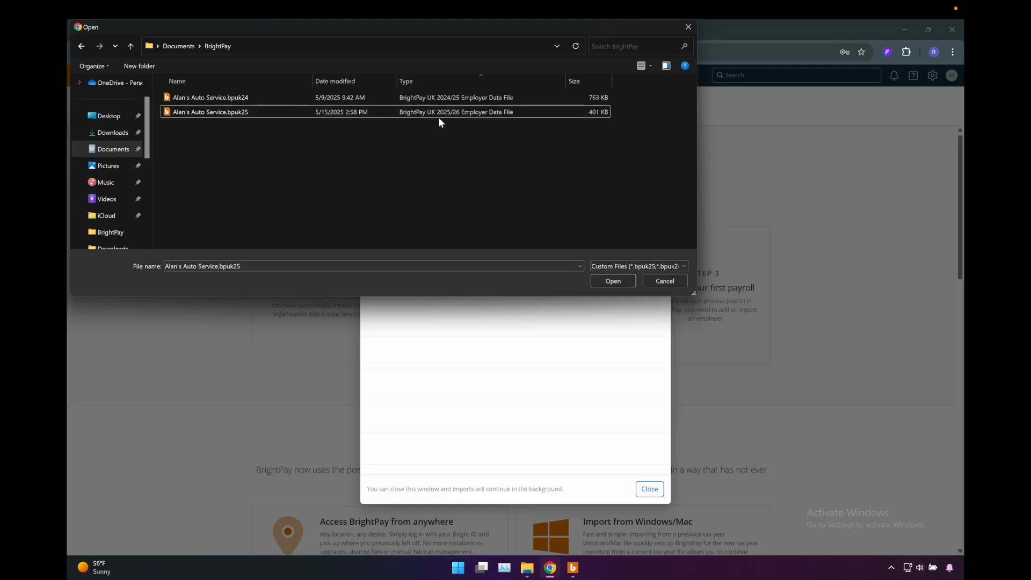
click(613, 281)
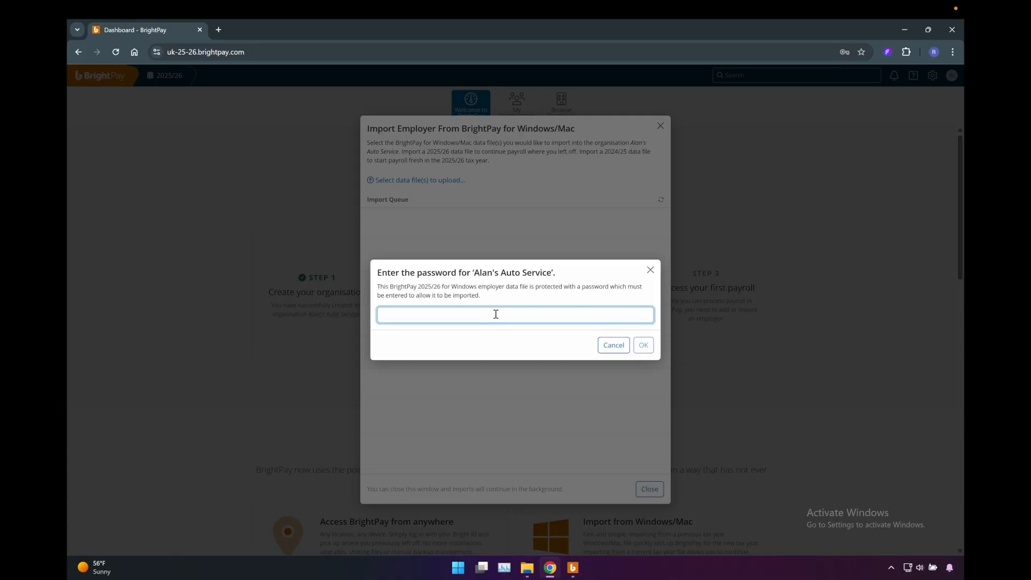
- Enter the password for the Alan's Auto Service data file to import it, and close the import window once processing is complete
text(****)
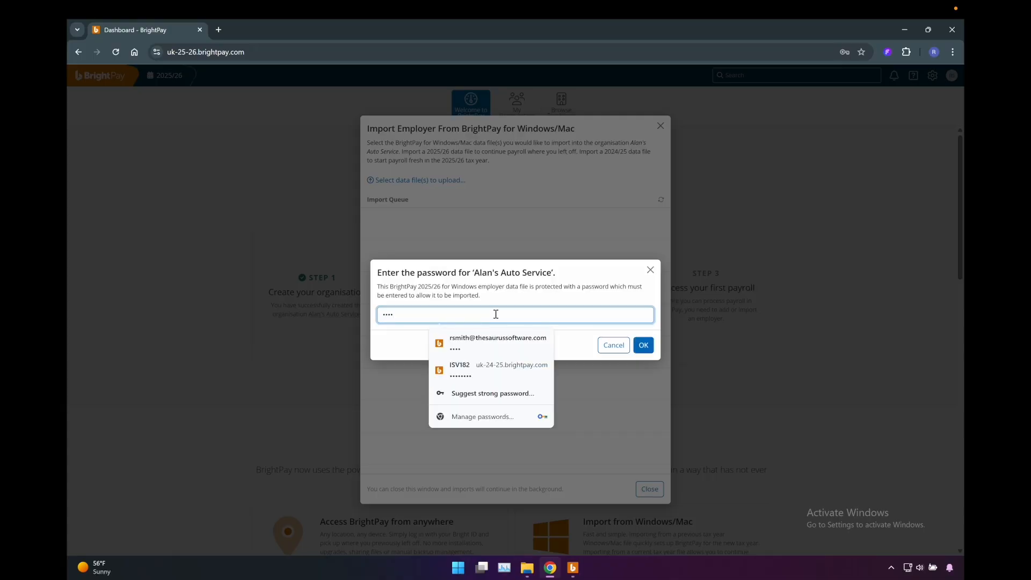
click(380, 354)
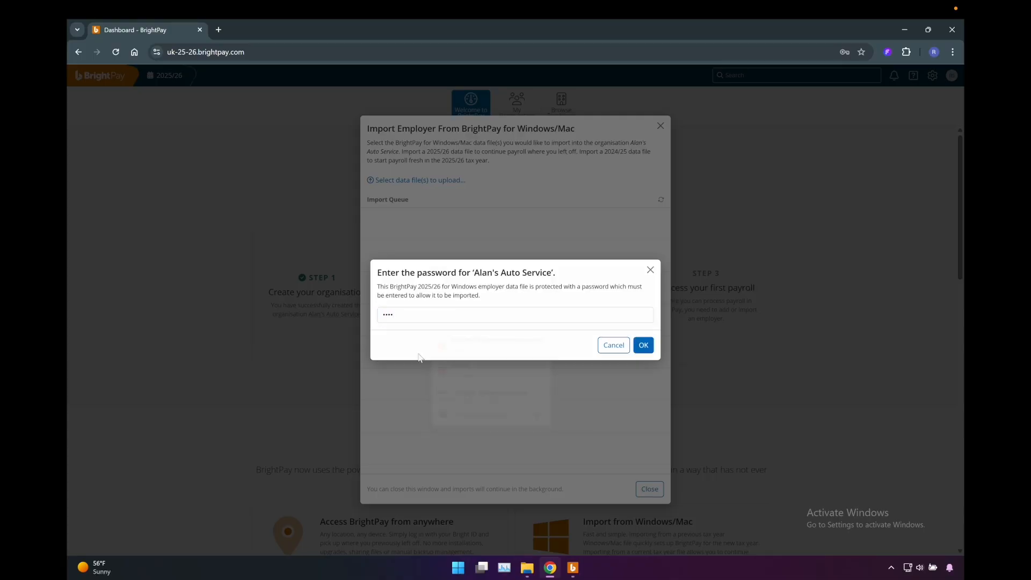
click(643, 347)
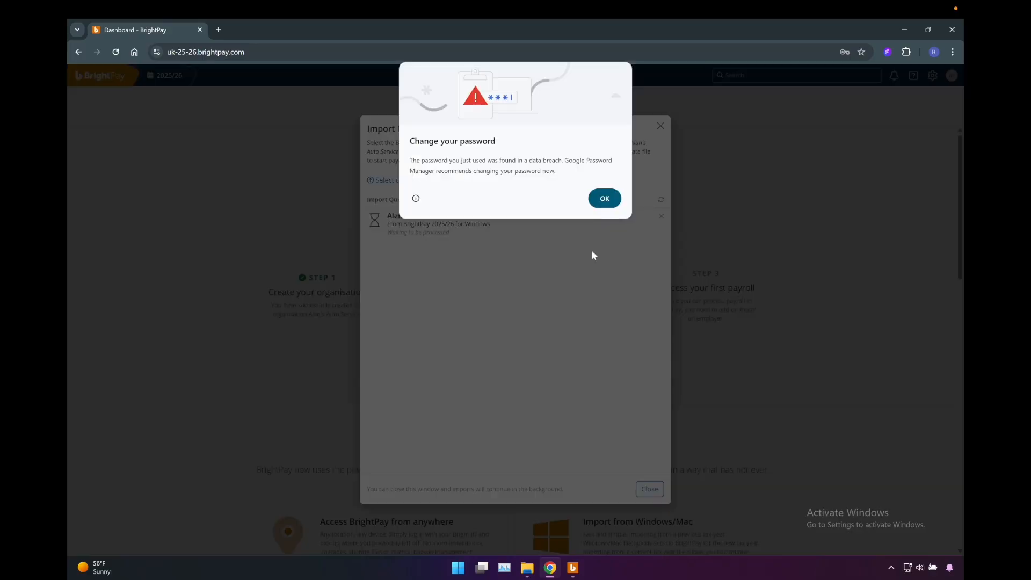
click(606, 202)
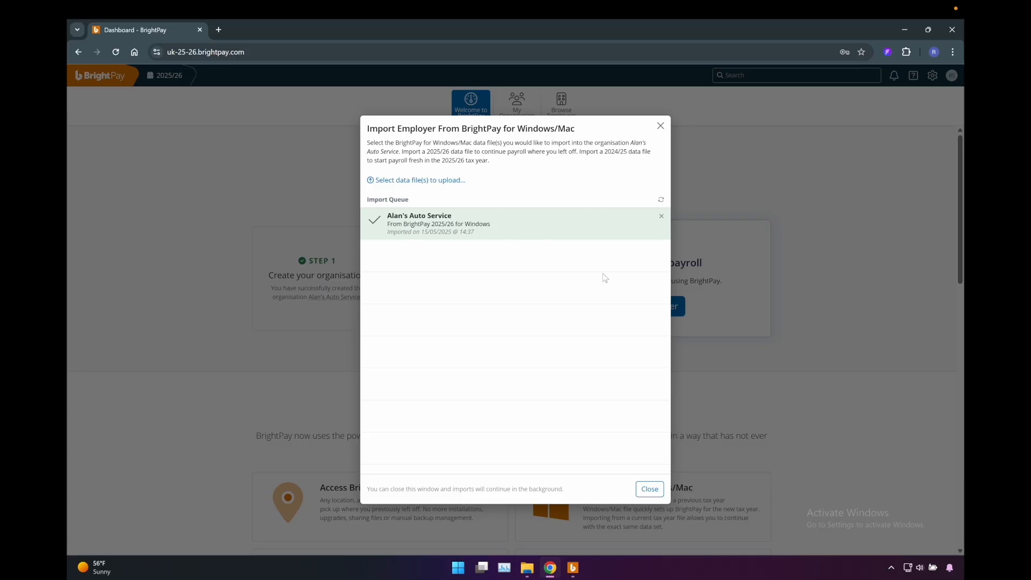
click(650, 489)
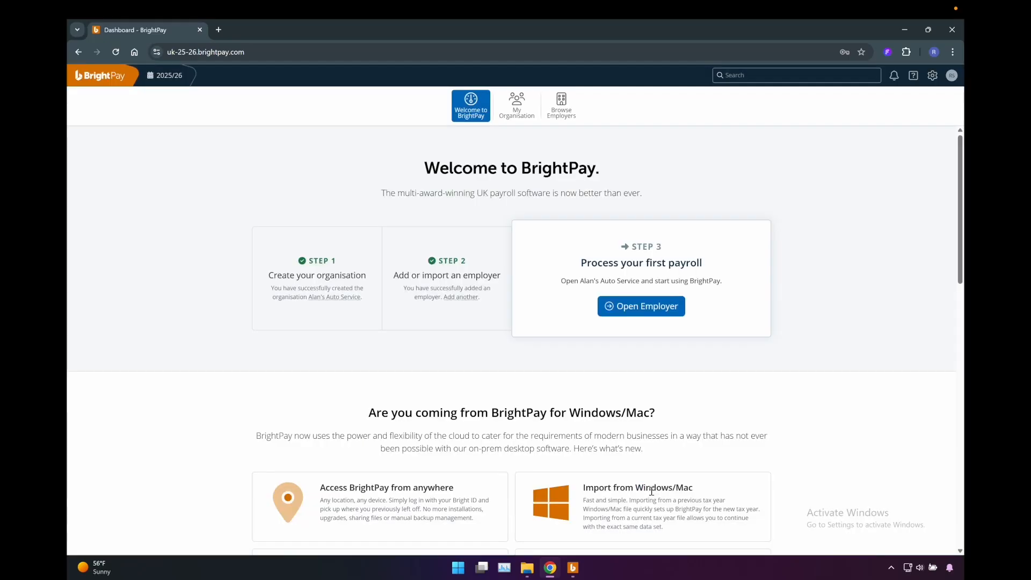
- Open the Alan's Auto Service employer and review the finalised payroll for Weeks 6, 5 and 4 and Month 1
click(646, 310)
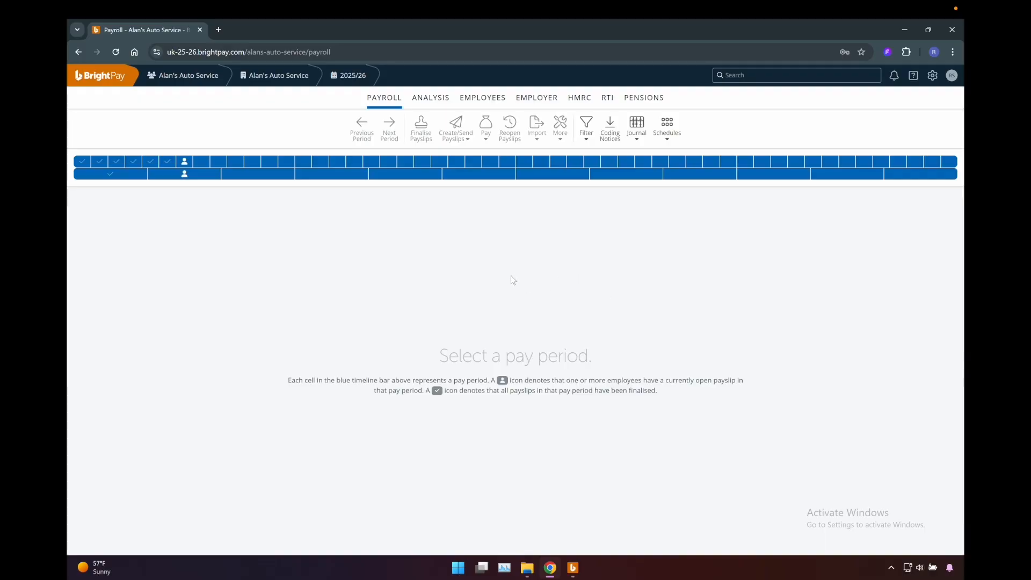
click(167, 163)
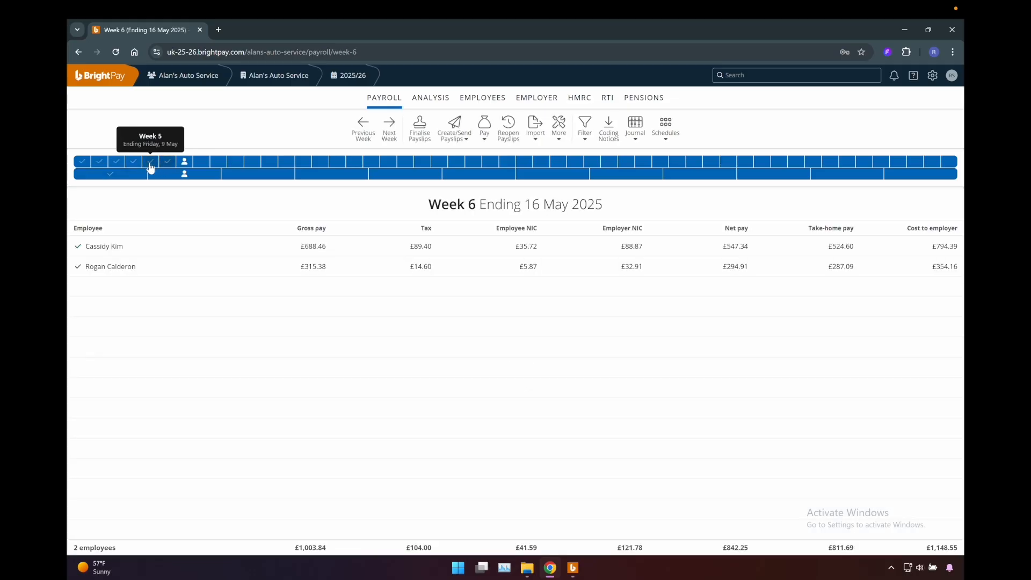
click(150, 164)
click(139, 164)
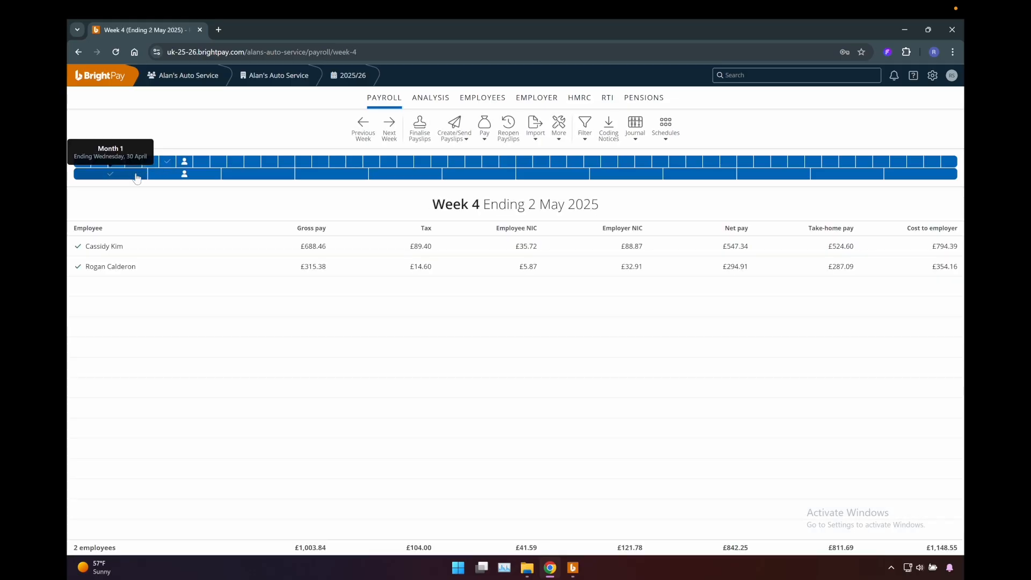
click(138, 176)
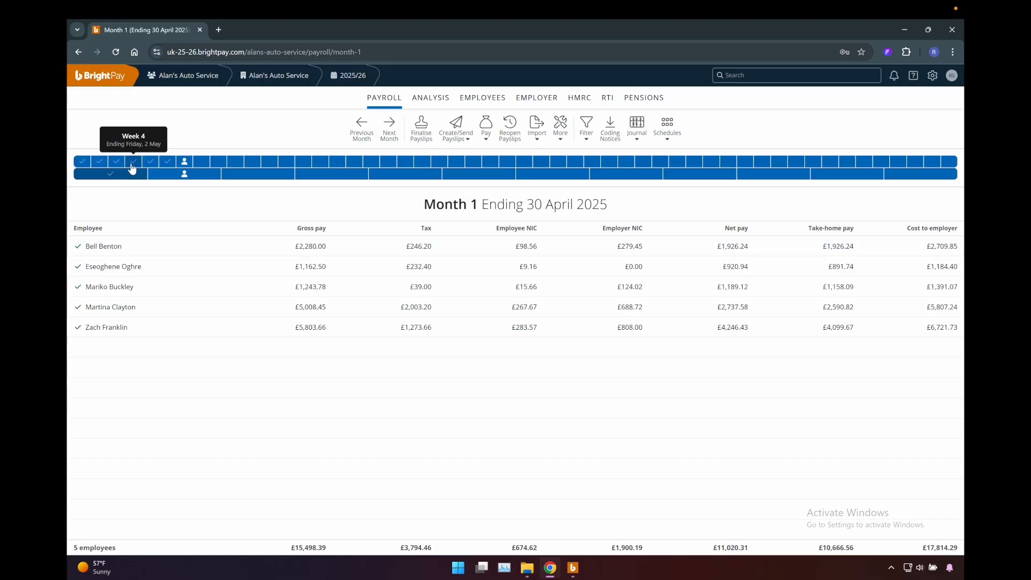
click(132, 163)
click(128, 176)
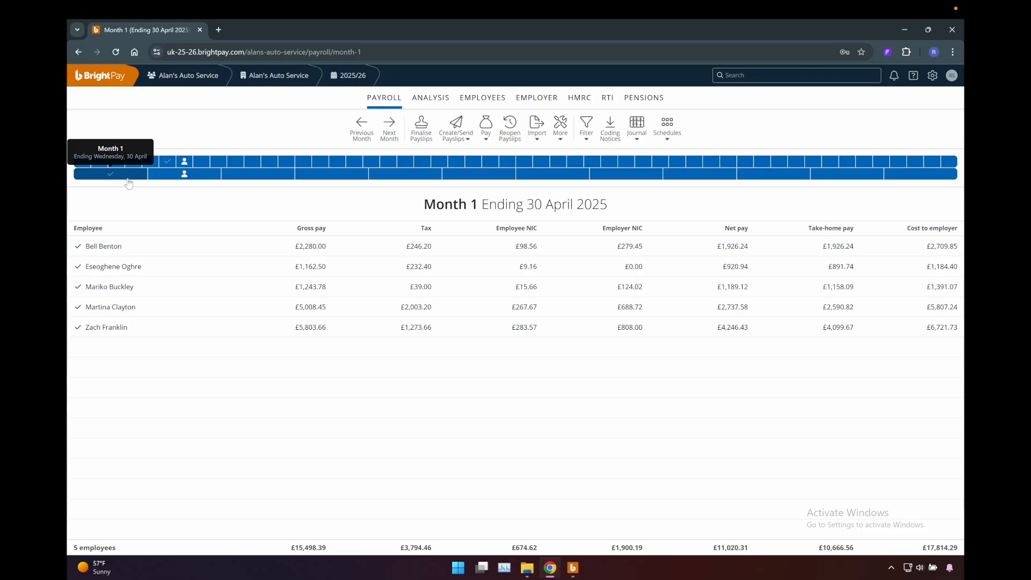
- Open the Month 2 payroll and examine the payslips of the first listed employee and the employee on maternity leave
click(185, 177)
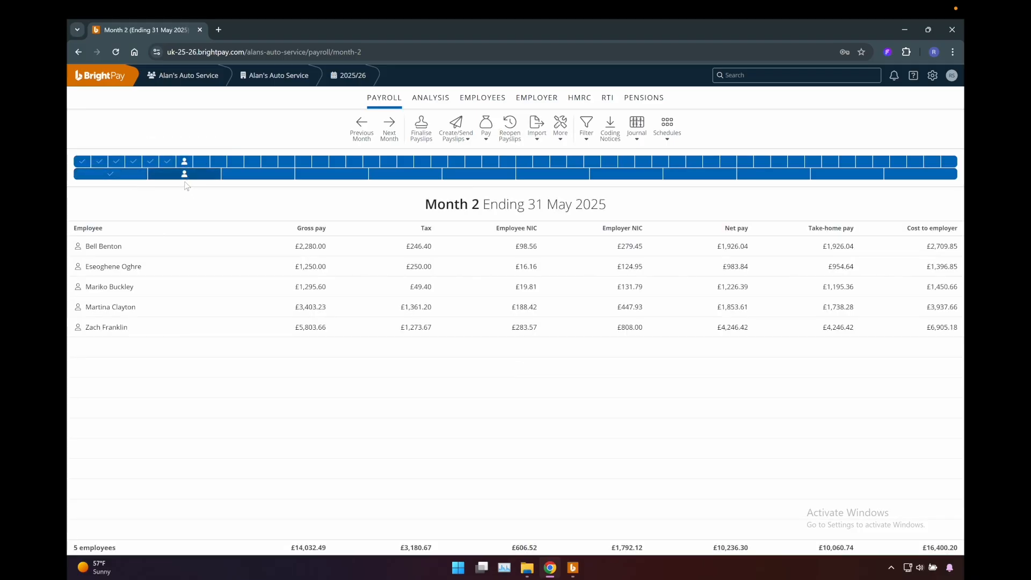
click(149, 251)
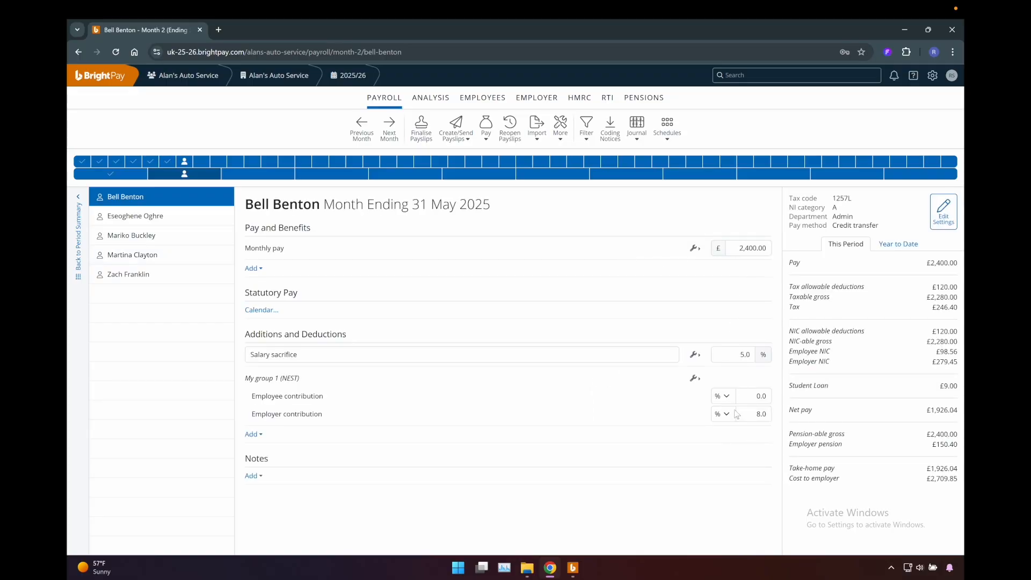
click(155, 258)
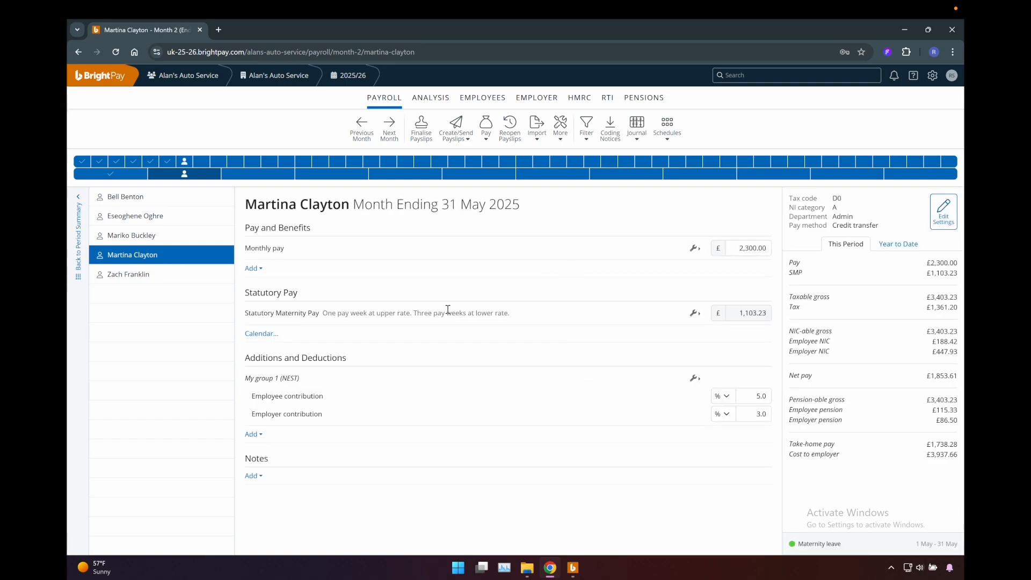
drag(512, 317, 246, 326)
click(367, 322)
- Open the employee record of the person on maternity leave and review the personal, employment and starter/leaver details
click(495, 102)
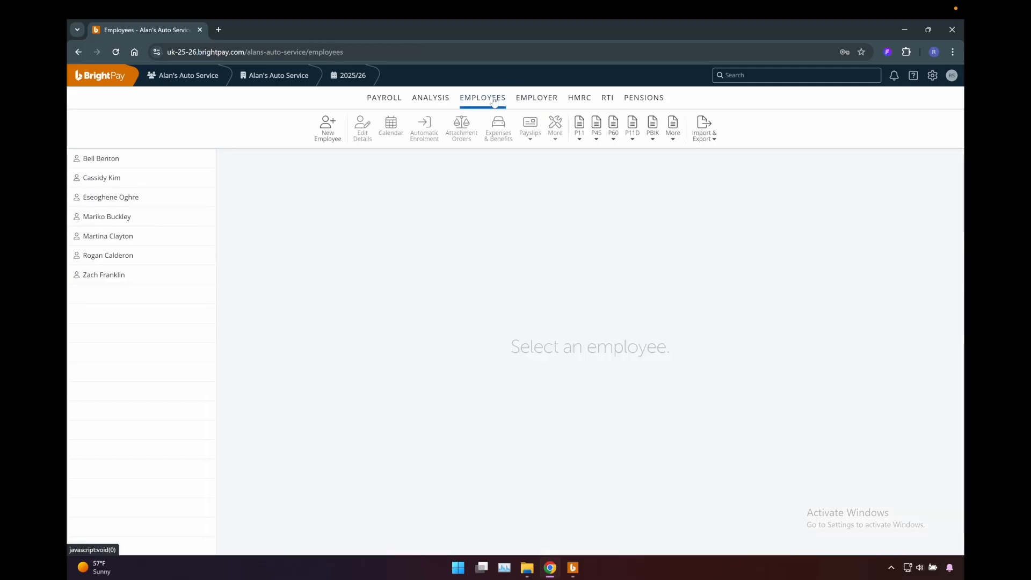
click(174, 237)
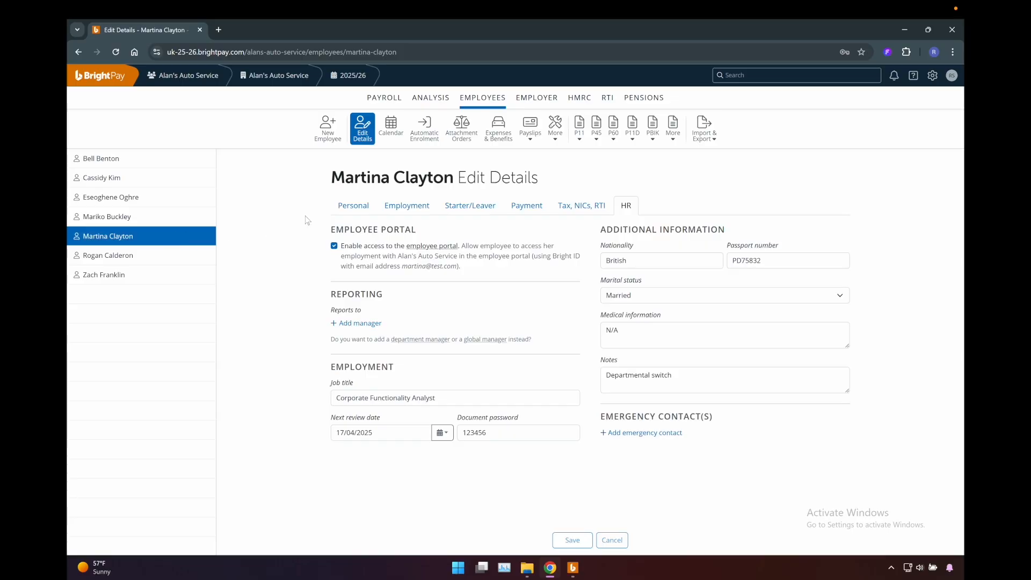
click(339, 212)
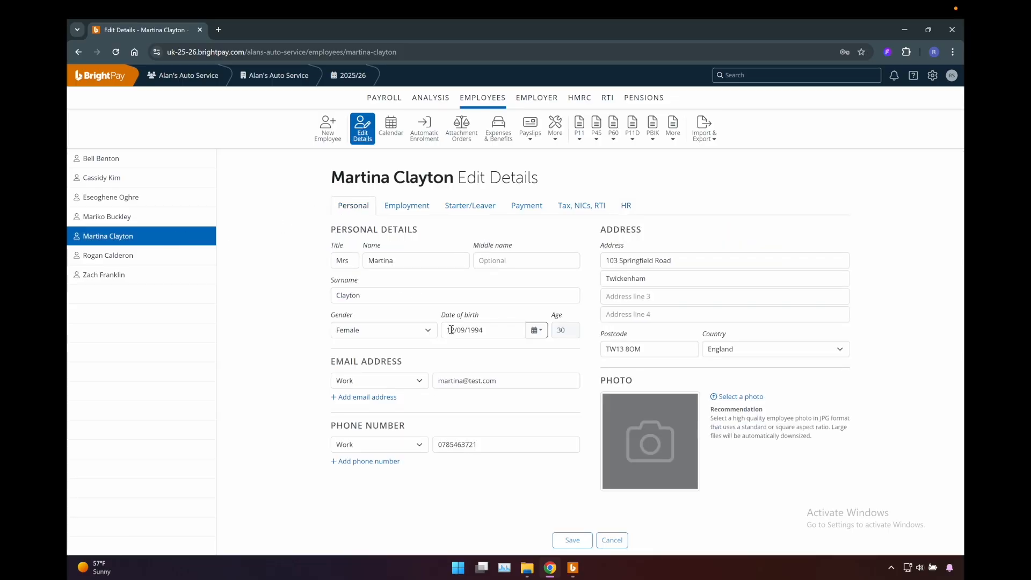
click(407, 208)
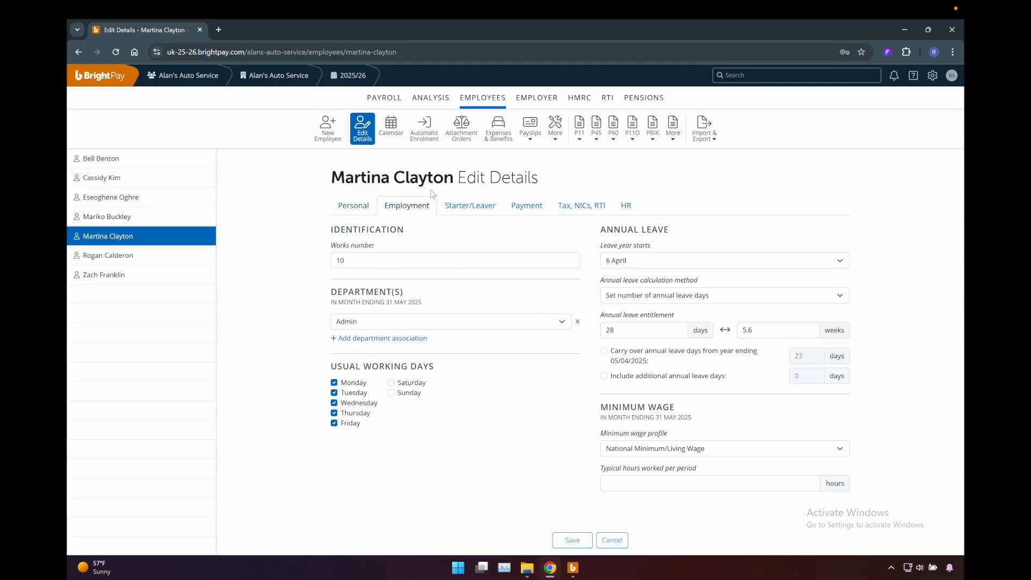
click(464, 211)
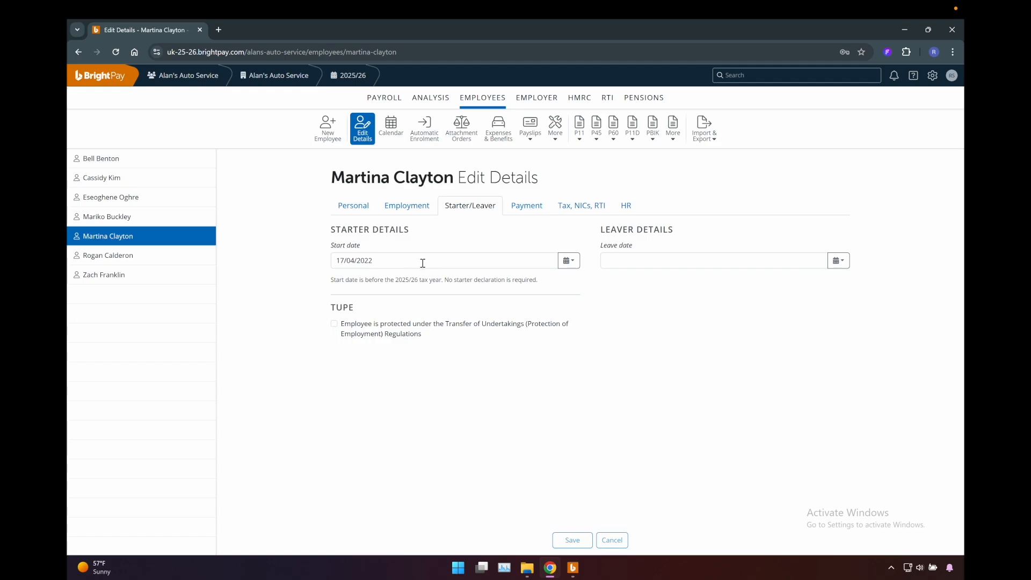
- Check the employee's payment method, bank details, hourly and daily rates, and the tax, NICs, RTI and HR details
click(522, 207)
click(647, 261)
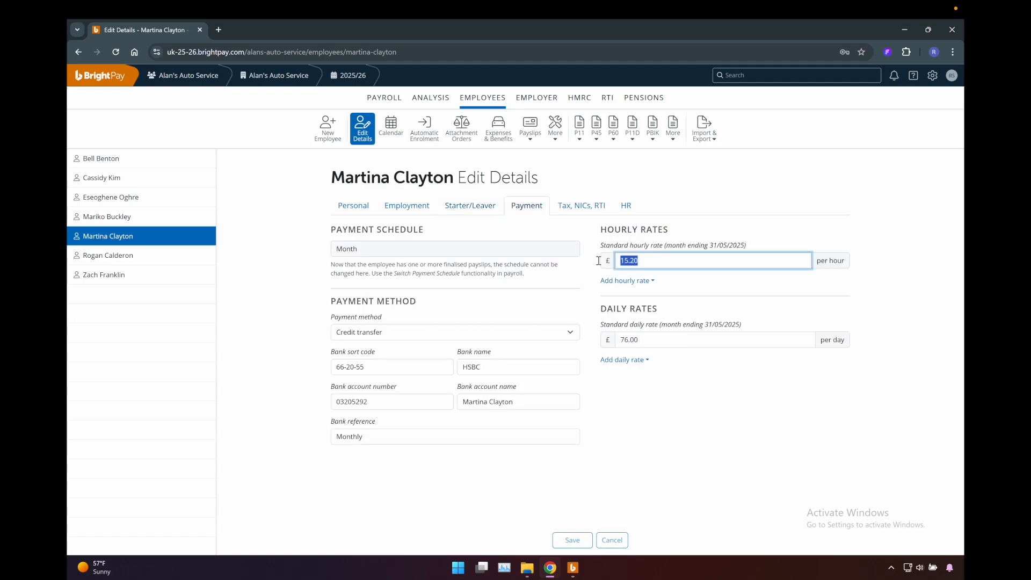
click(658, 340)
click(655, 384)
click(357, 367)
click(288, 322)
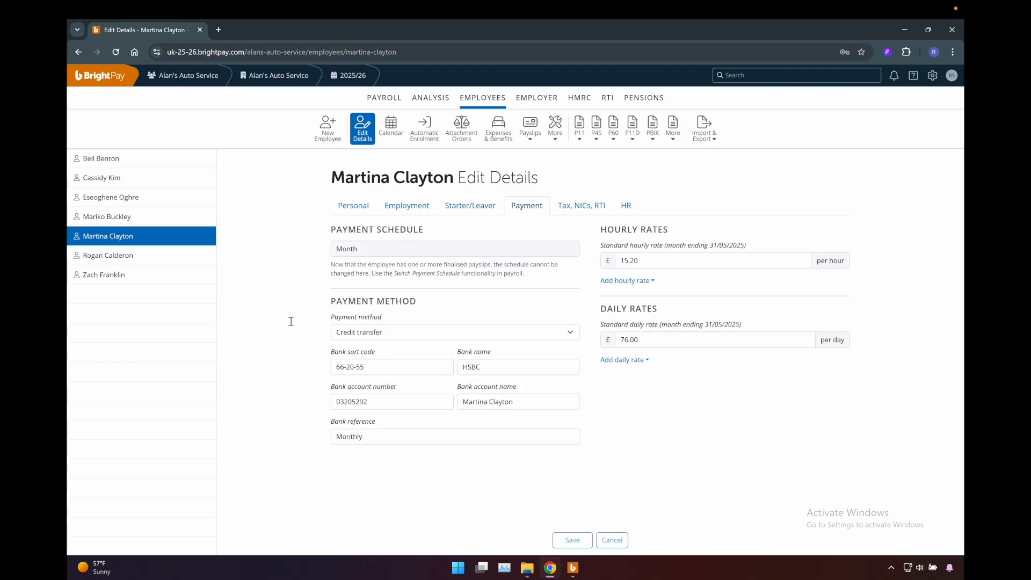
click(568, 209)
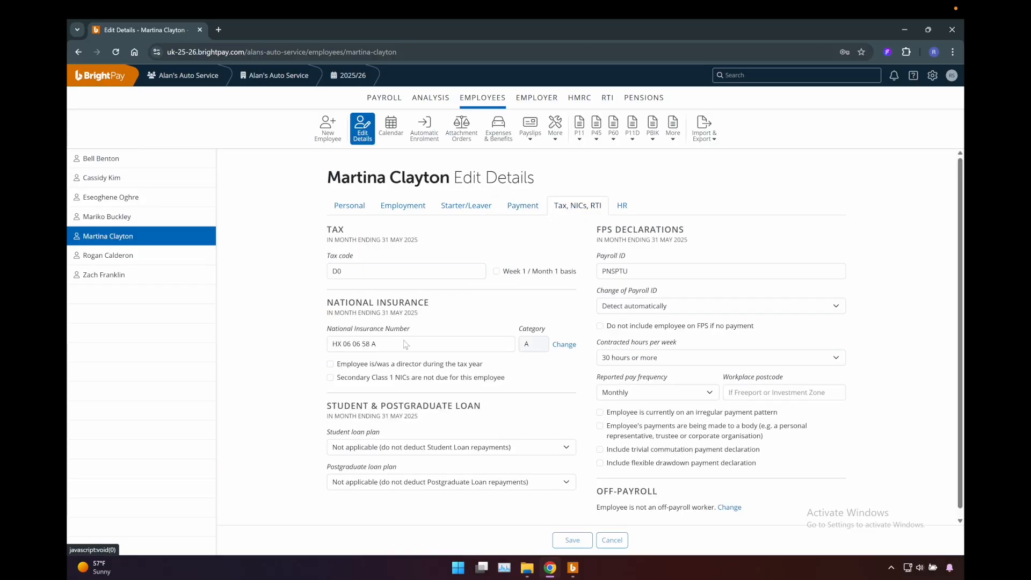
click(625, 209)
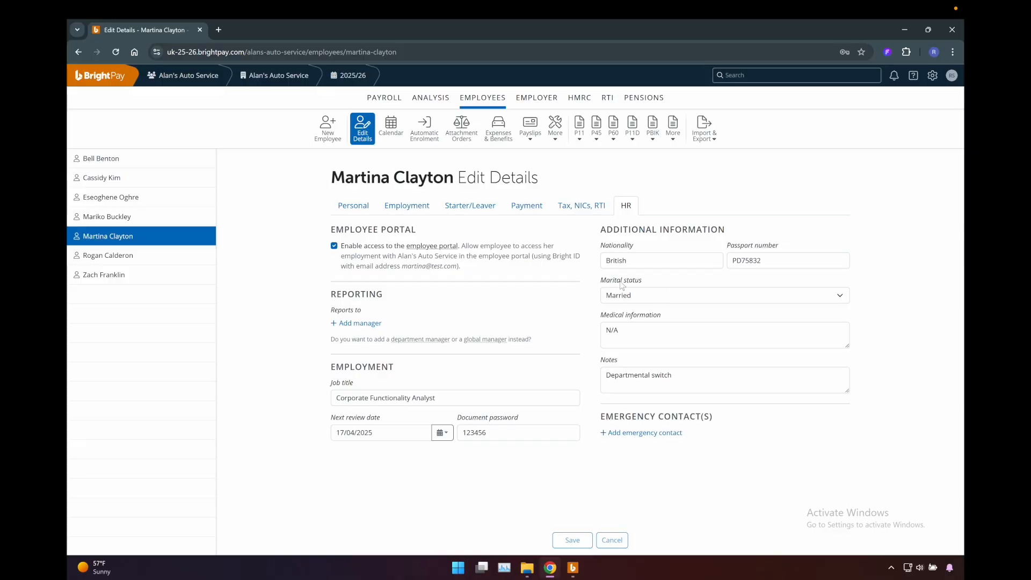
- Review the employee's calendar leave on 3 and 10 March 2025, plus the attachment orders and the expenses and benefits
click(397, 137)
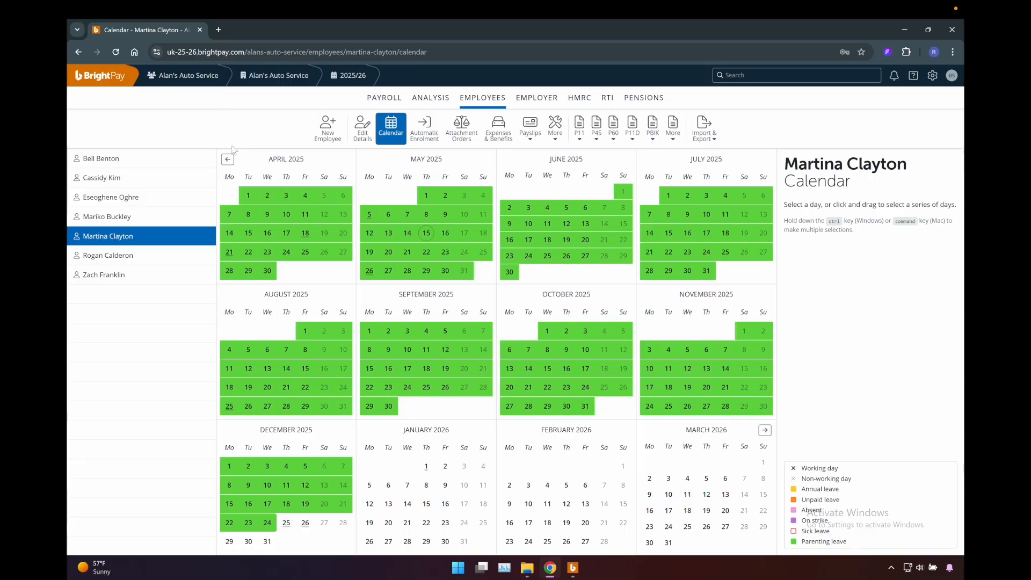
click(228, 160)
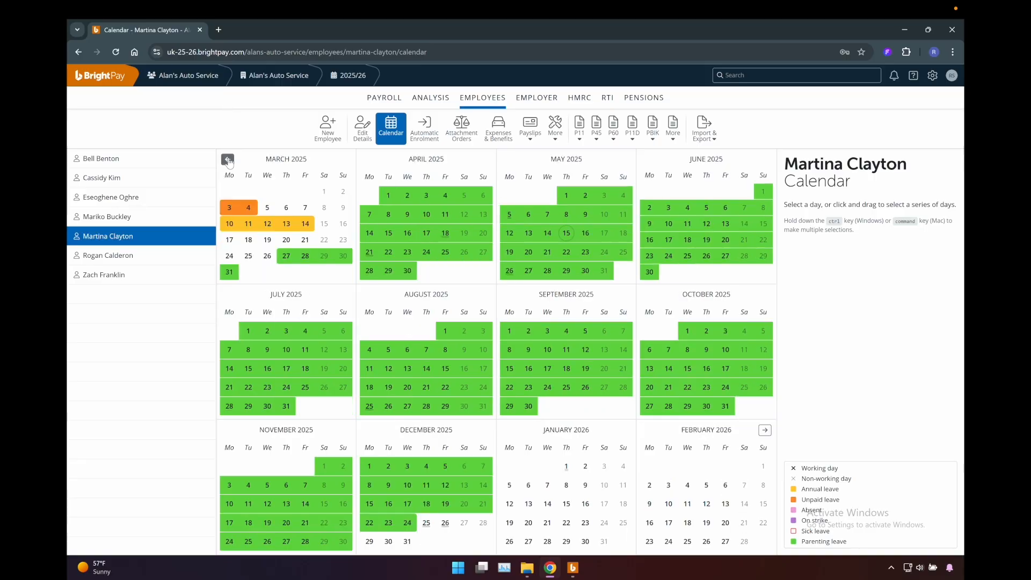
click(231, 209)
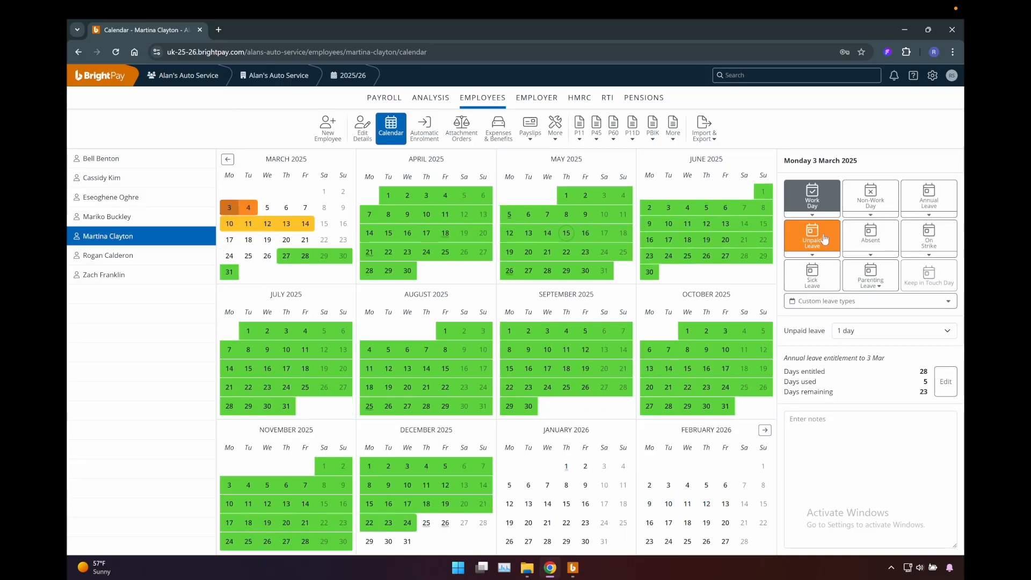
click(232, 225)
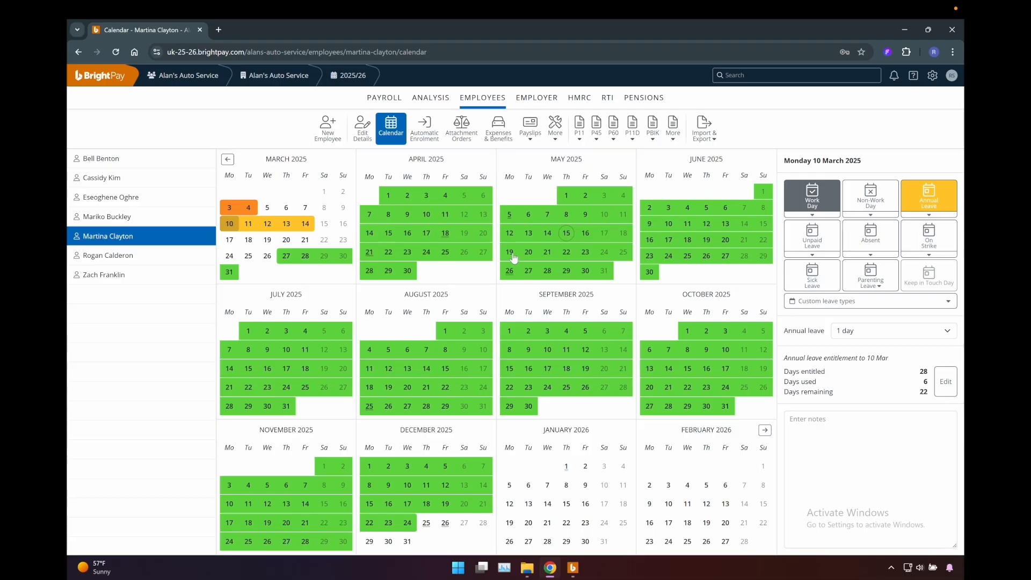
click(435, 144)
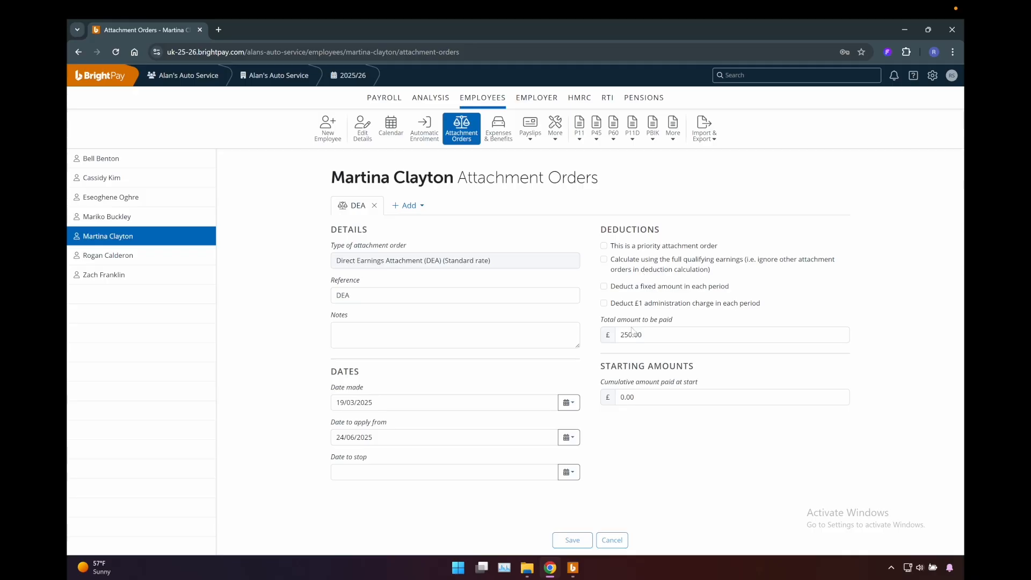
click(501, 136)
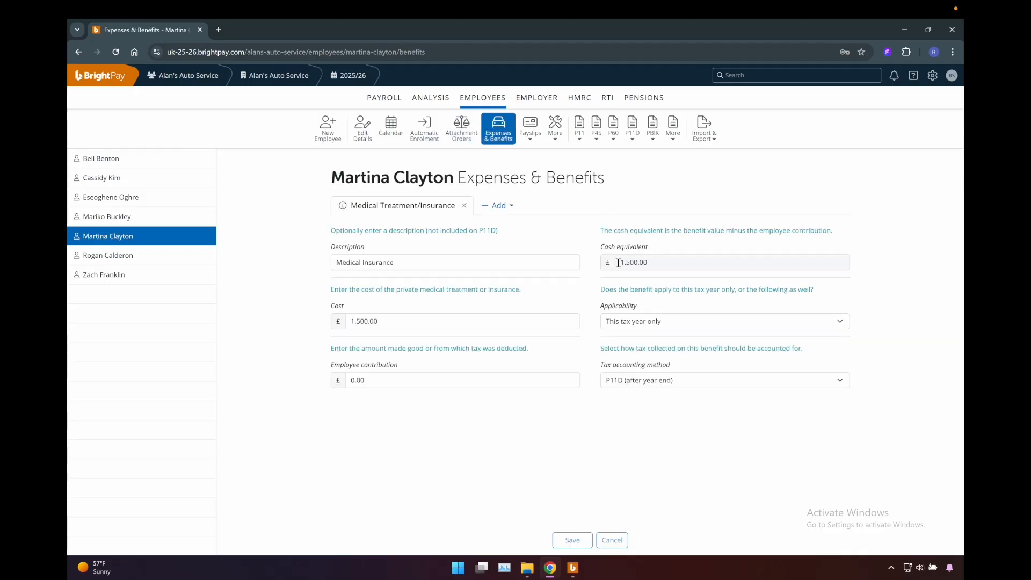
- Review the employer's basic details, employer calendar, departments, and hourly and daily rates
click(531, 100)
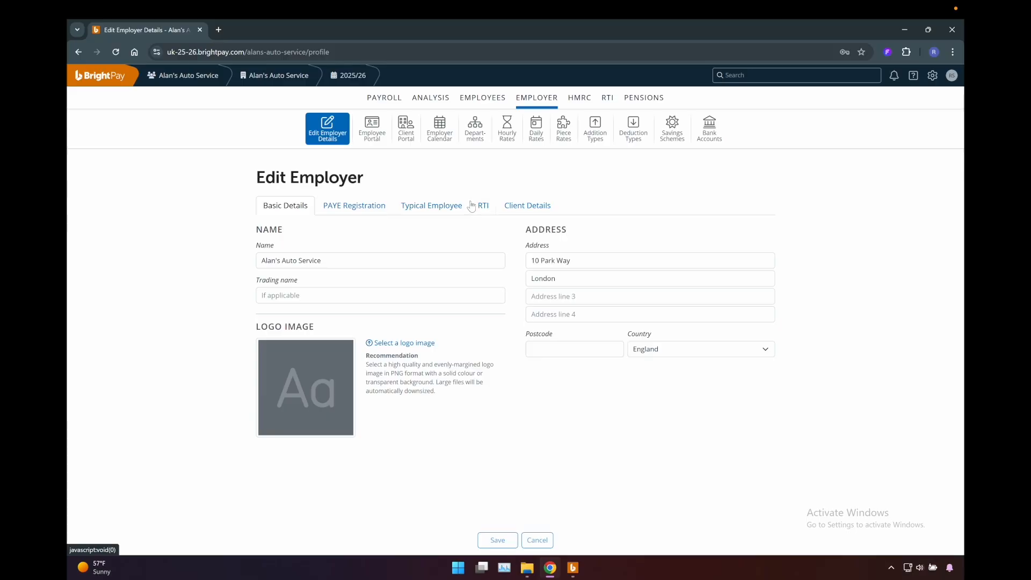
click(442, 137)
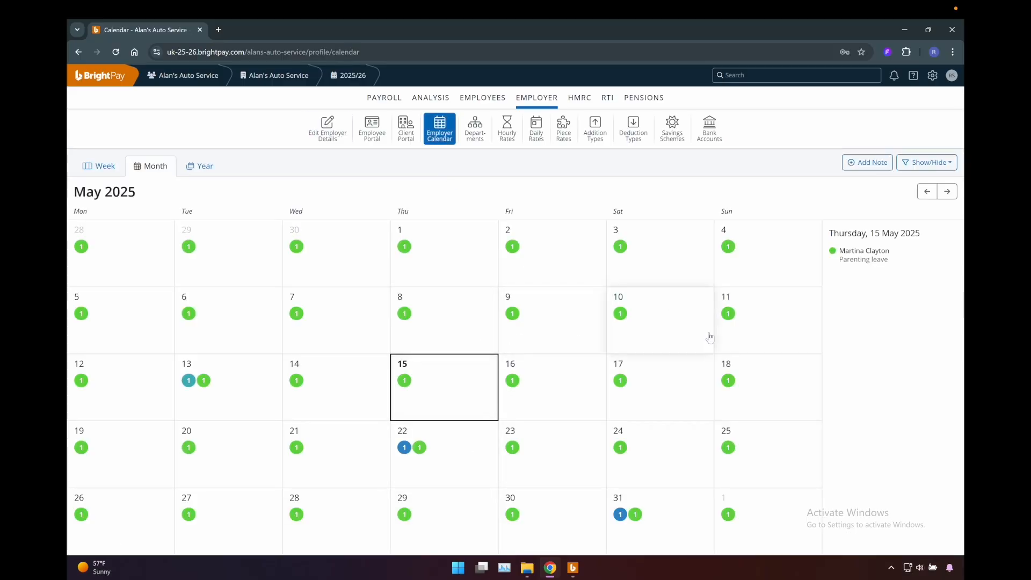
click(483, 141)
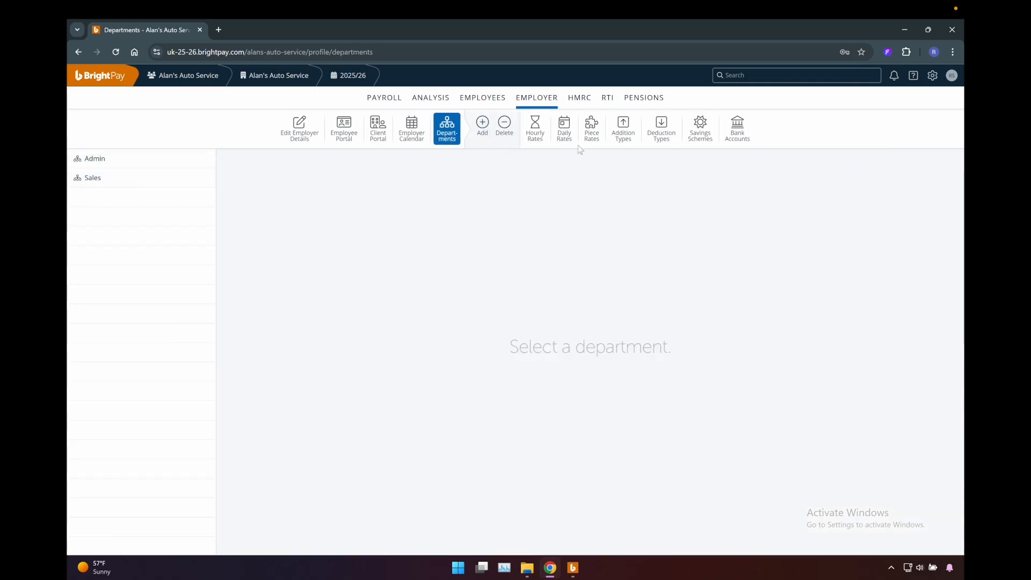
click(537, 140)
click(564, 134)
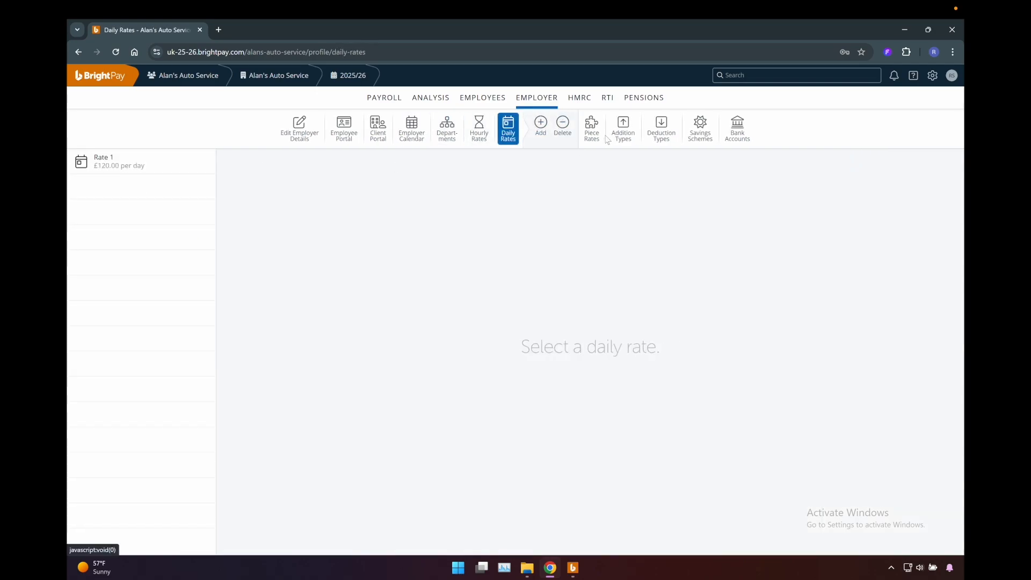
- Check the employer's piece rates, addition types, deduction types, savings schemes and bank accounts
click(591, 134)
click(625, 137)
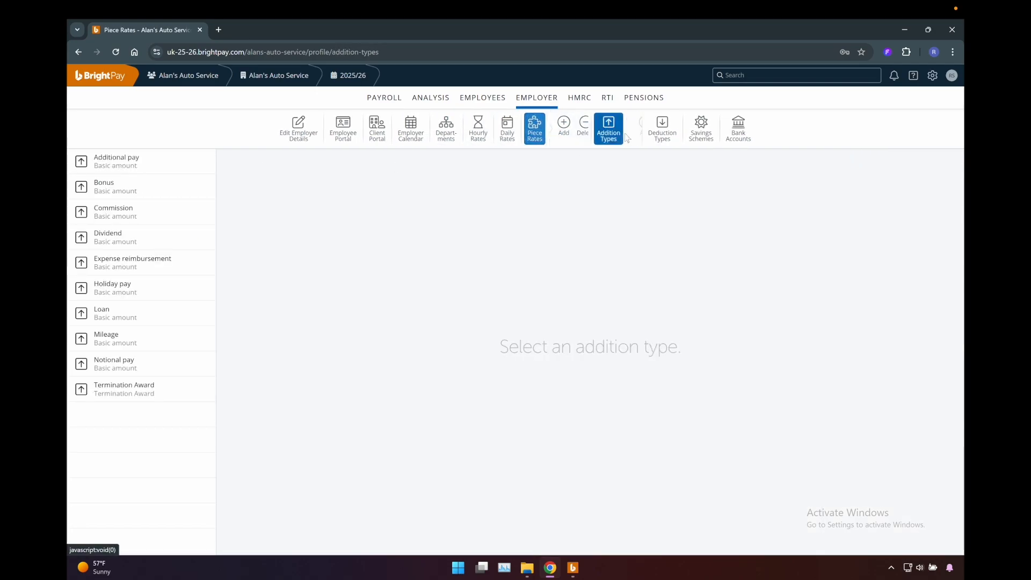
click(661, 134)
click(701, 131)
click(736, 134)
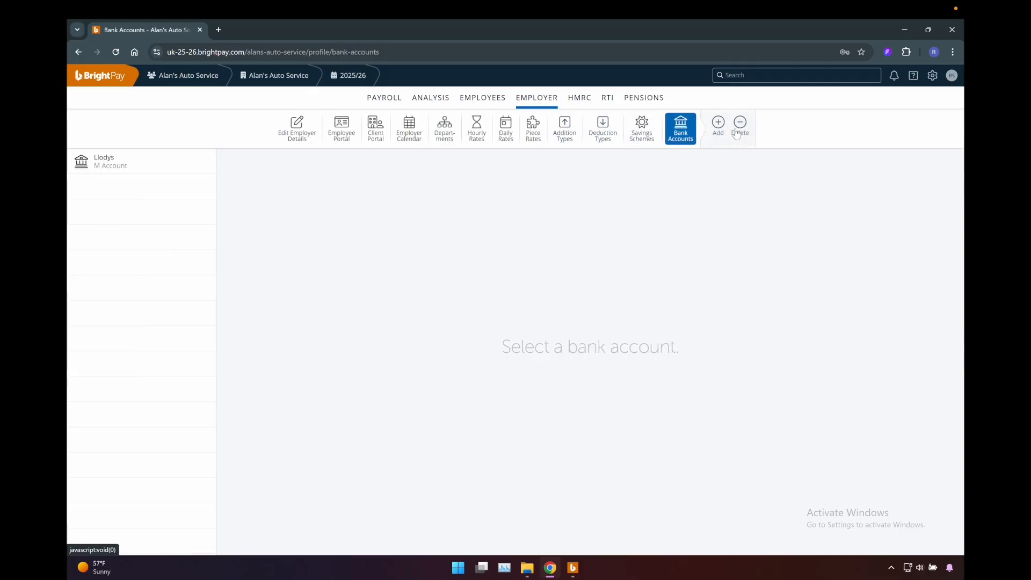
- Open the HMRC payment record for the tax month ending 5 May 2025 and examine its tax and National Insurance amounts
click(579, 97)
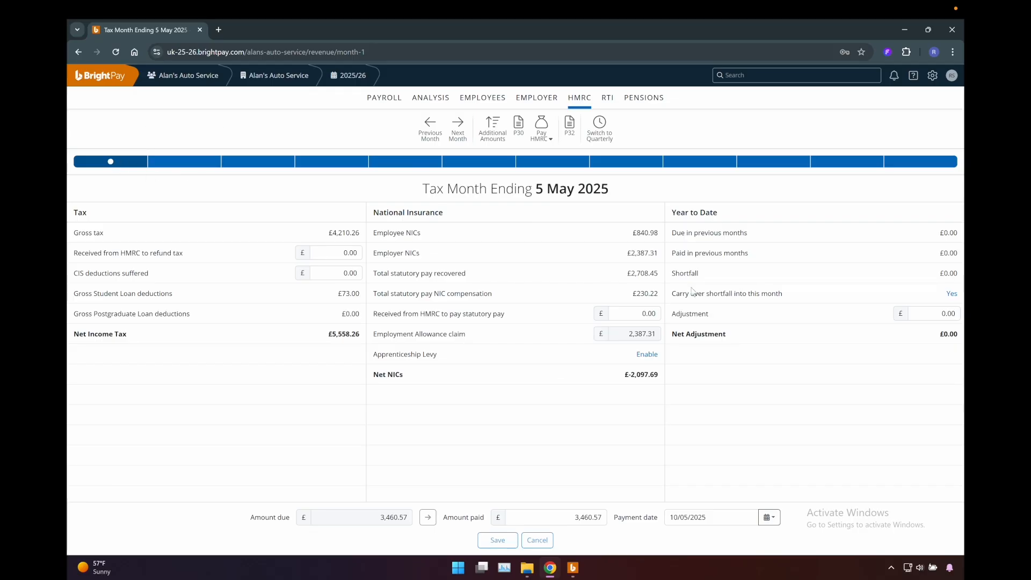
- Check the amount due, amount paid and payment date of the HMRC payment for the tax month ending 5 May 2025
click(360, 517)
click(591, 517)
click(721, 517)
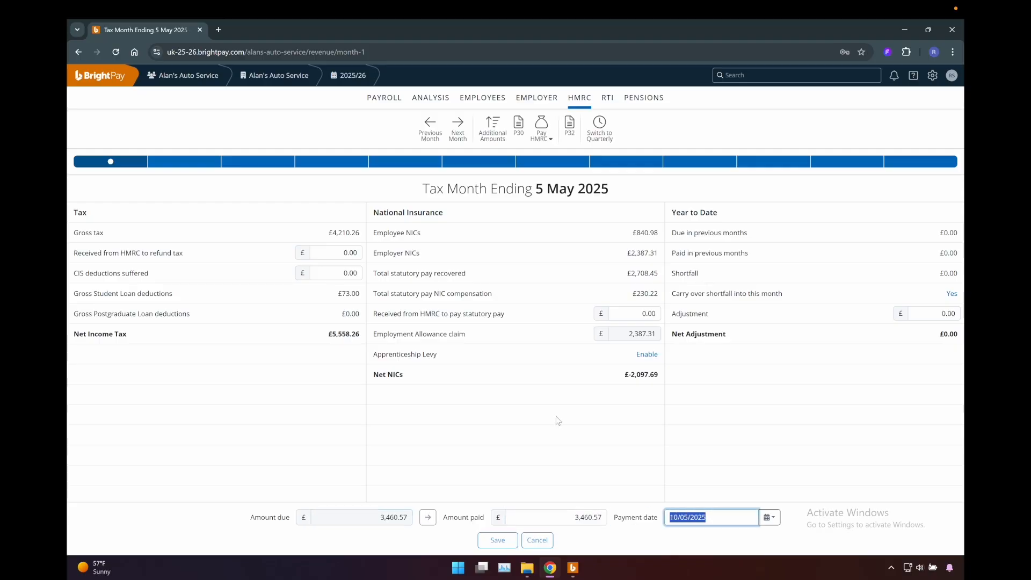
click(538, 418)
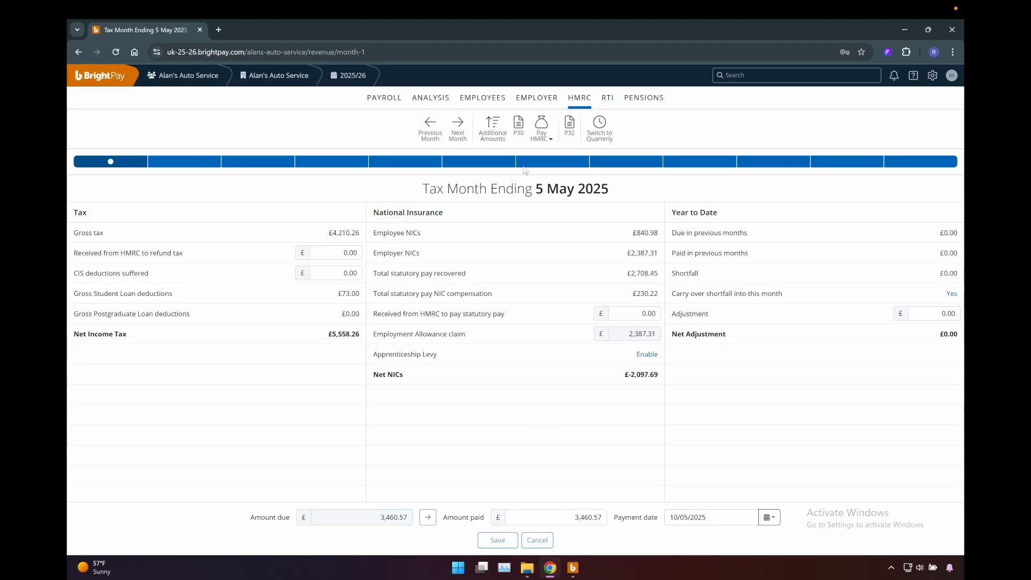
- Review the RTI Full Payment Submissions for the payments on 30, 11, 18 and 25 April
click(608, 97)
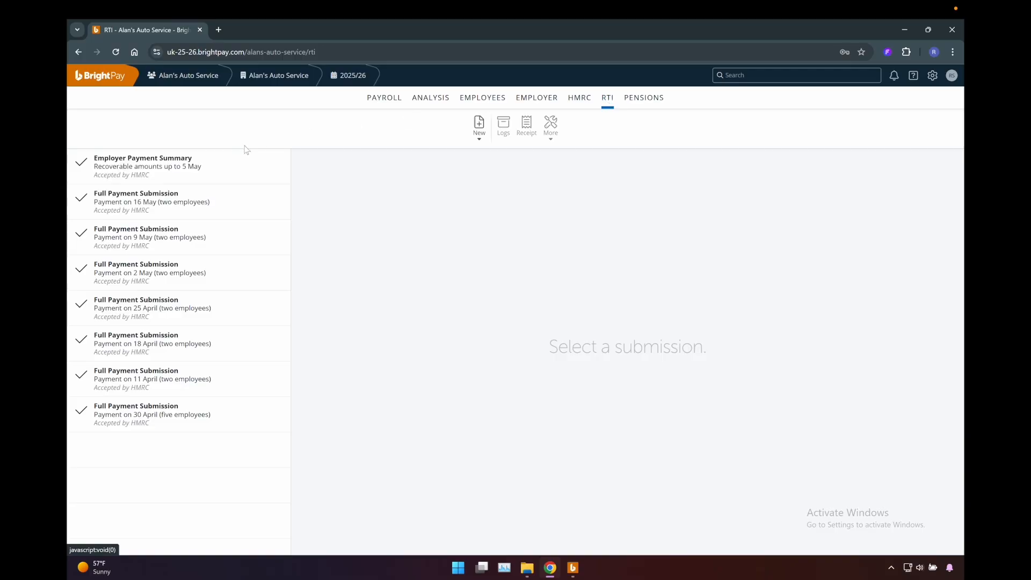
click(218, 415)
click(214, 379)
click(214, 344)
click(218, 308)
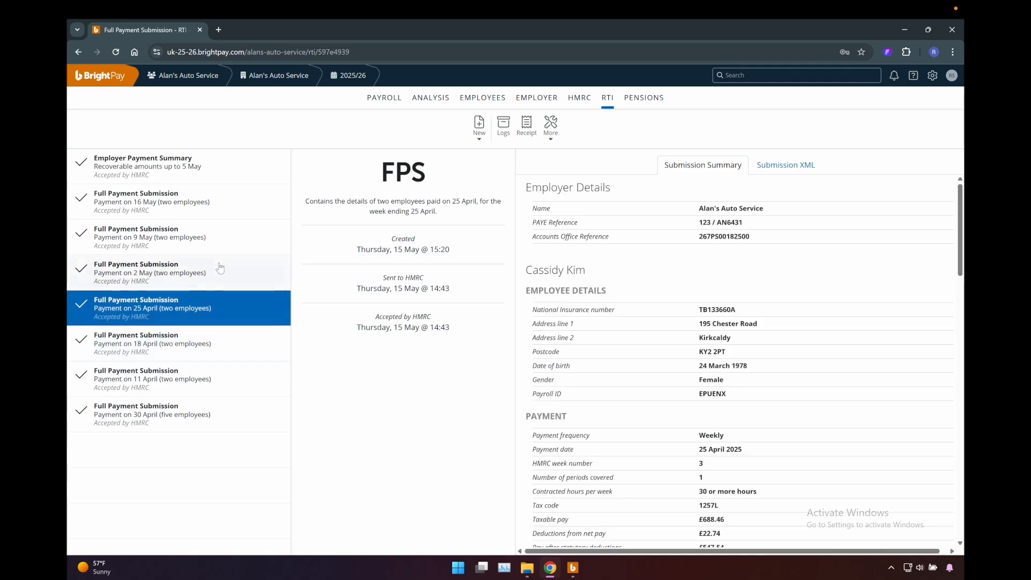
- Check the automatic enrolment settings, the NEST scheme details and the NEST contributions summary
click(650, 101)
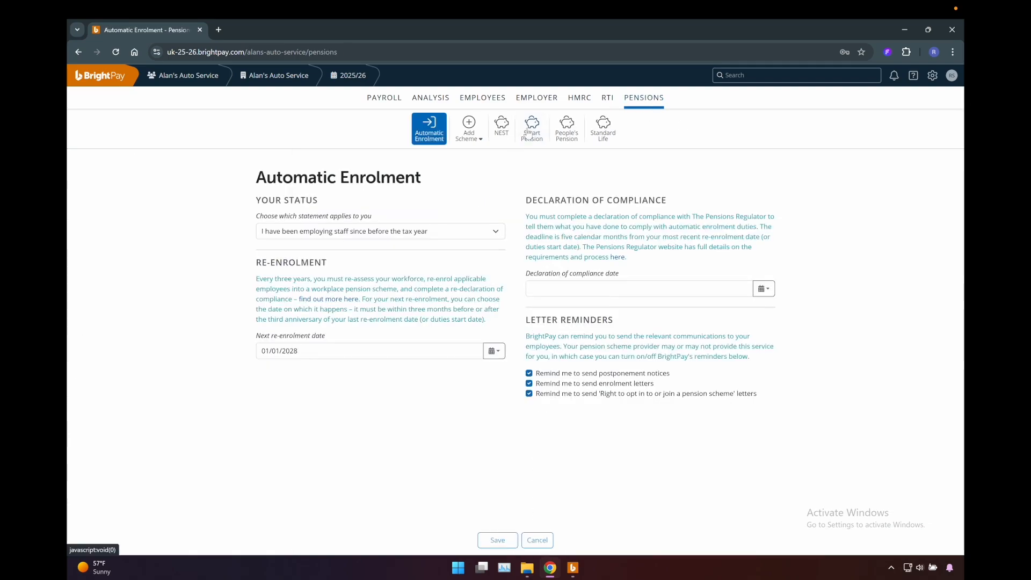
click(502, 129)
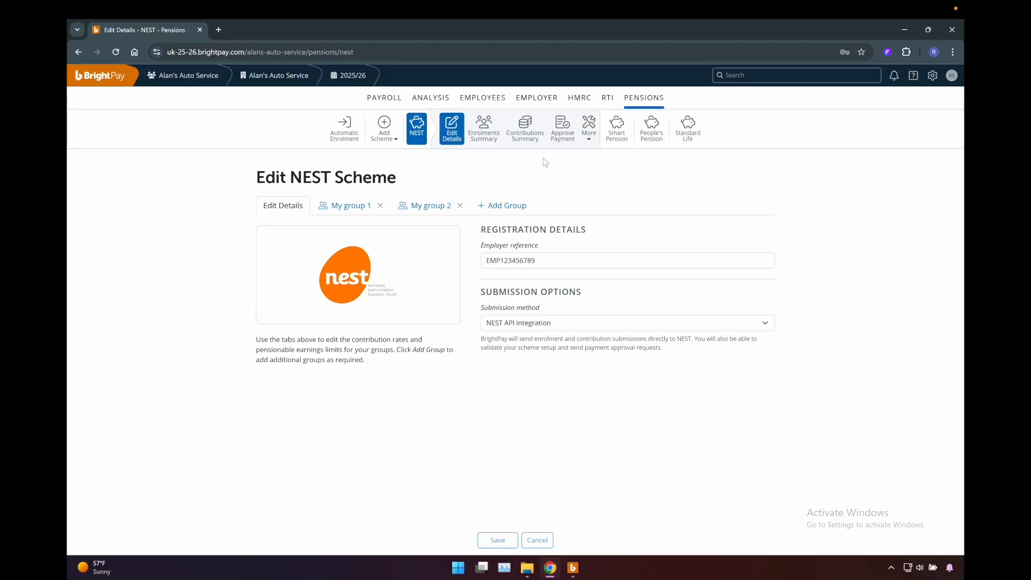
click(525, 132)
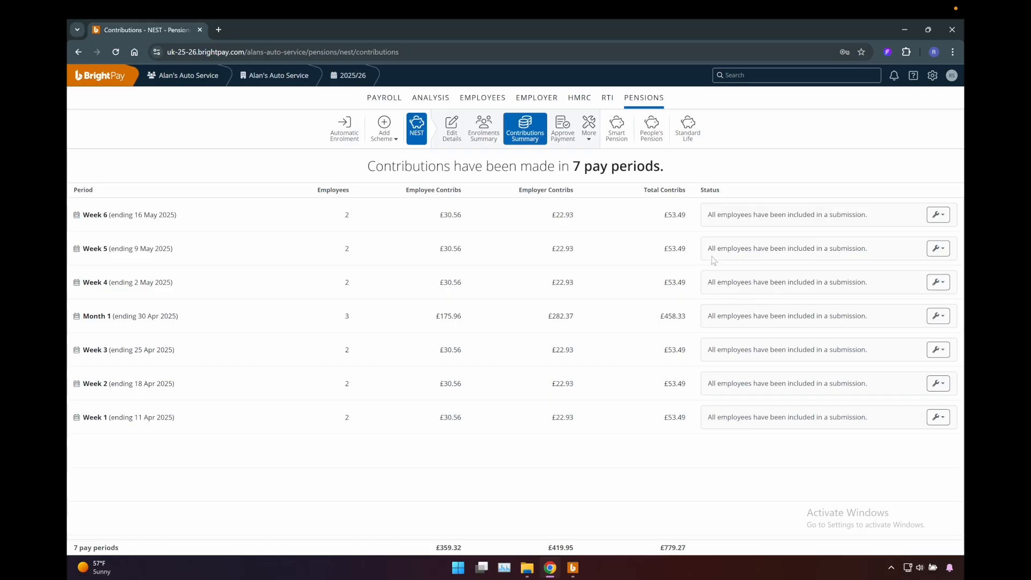
- Open the Control Summary and Custom Report in the payroll analysis, and return to the monthly payroll
click(437, 103)
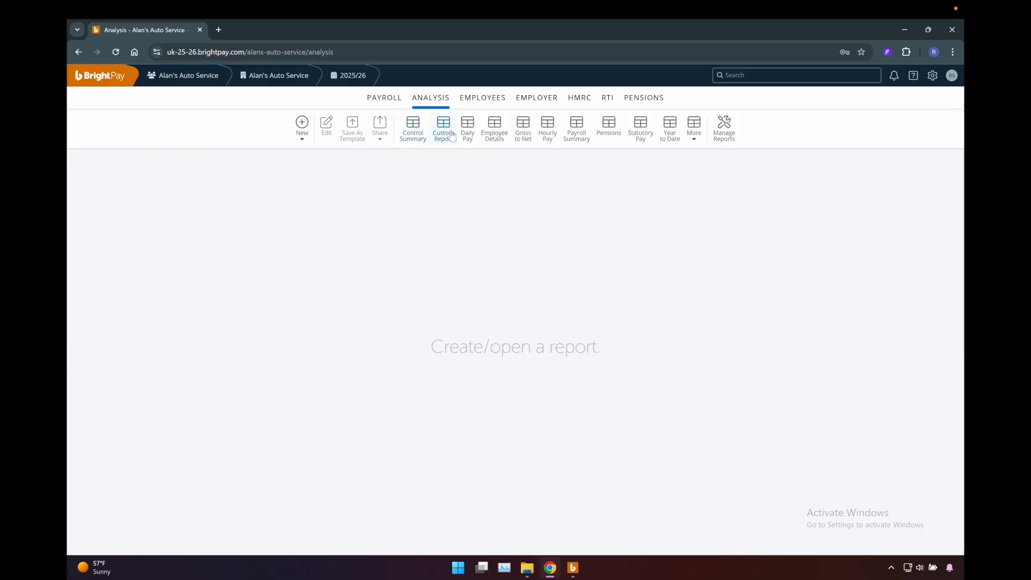
click(412, 139)
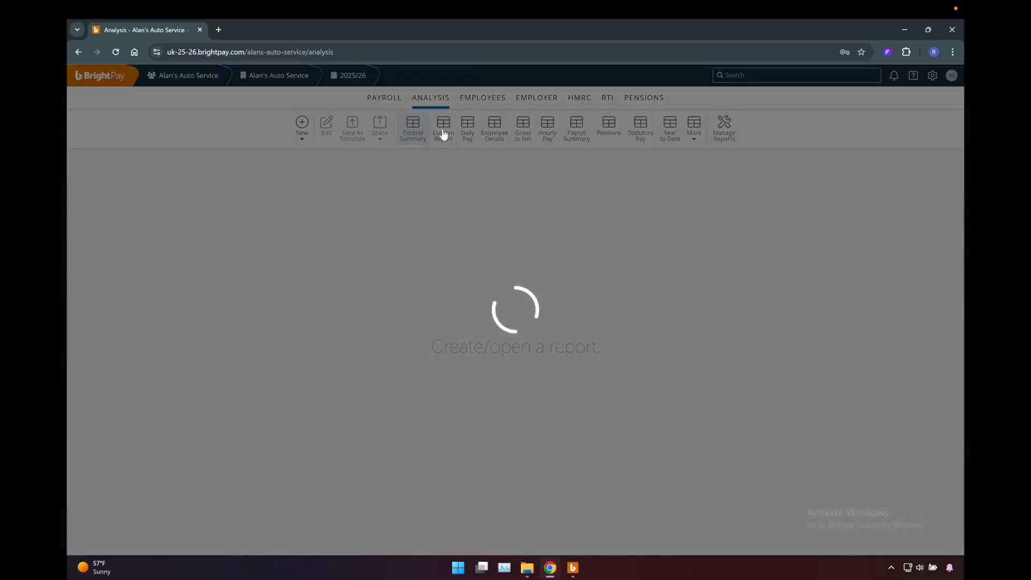
click(444, 137)
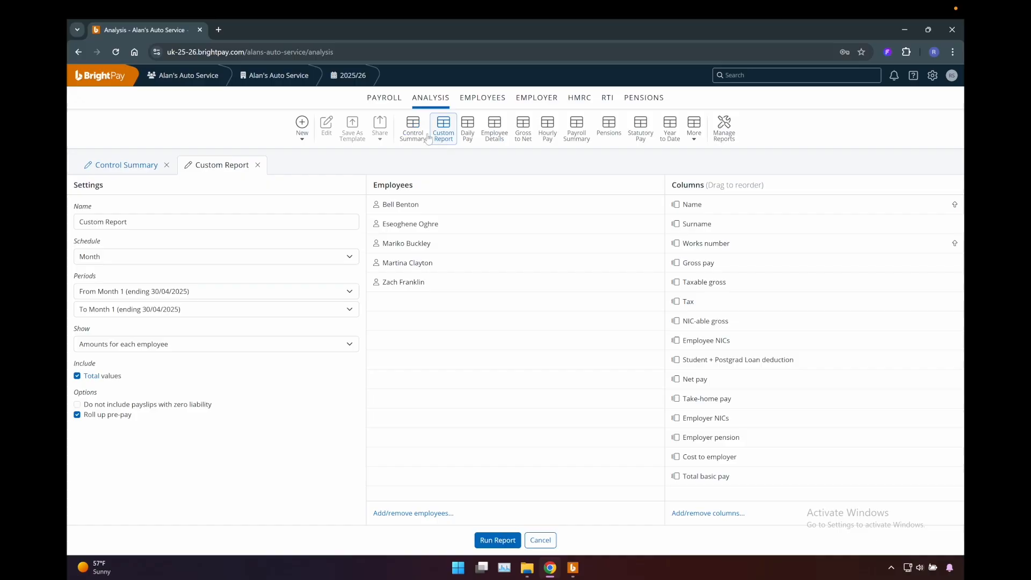
click(384, 99)
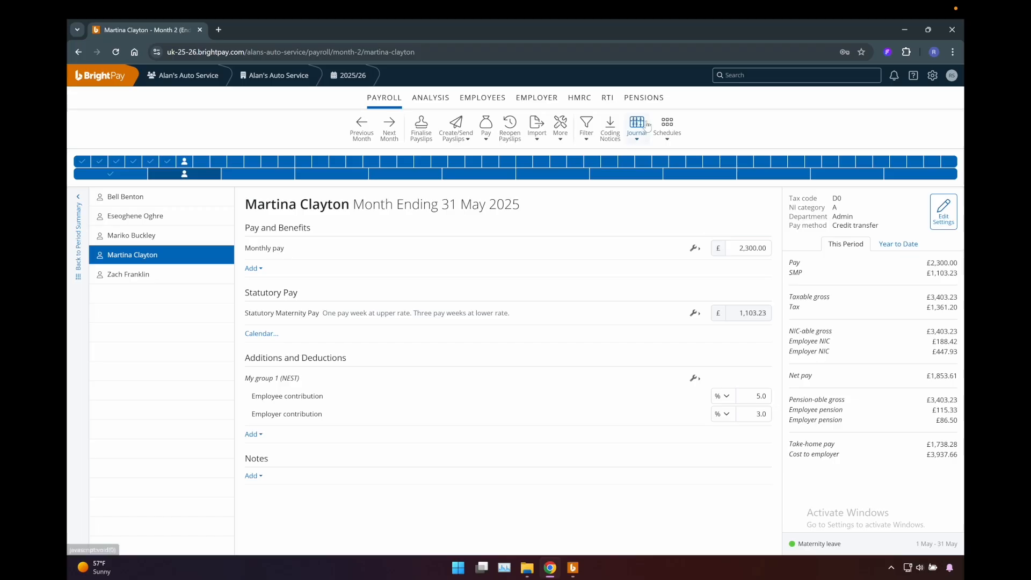
- View the form for adding Government Gateway credentials in the settings, and close it without saving anything
click(933, 79)
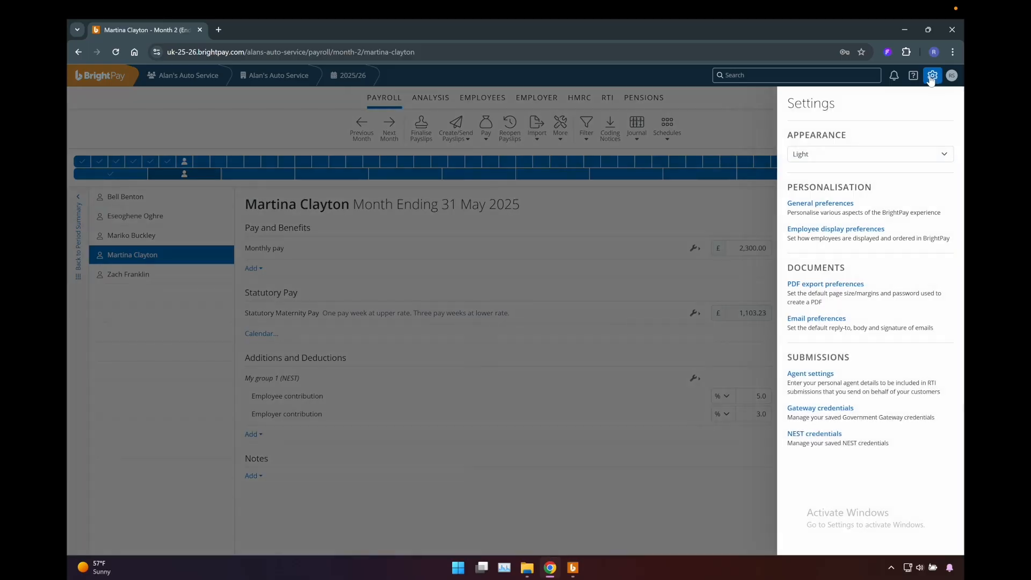
click(842, 409)
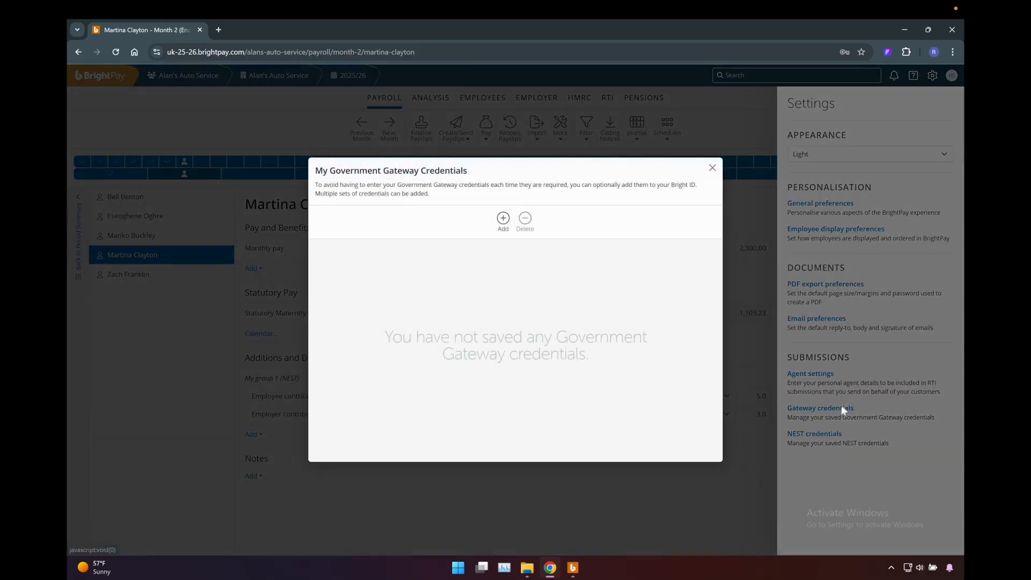
click(503, 220)
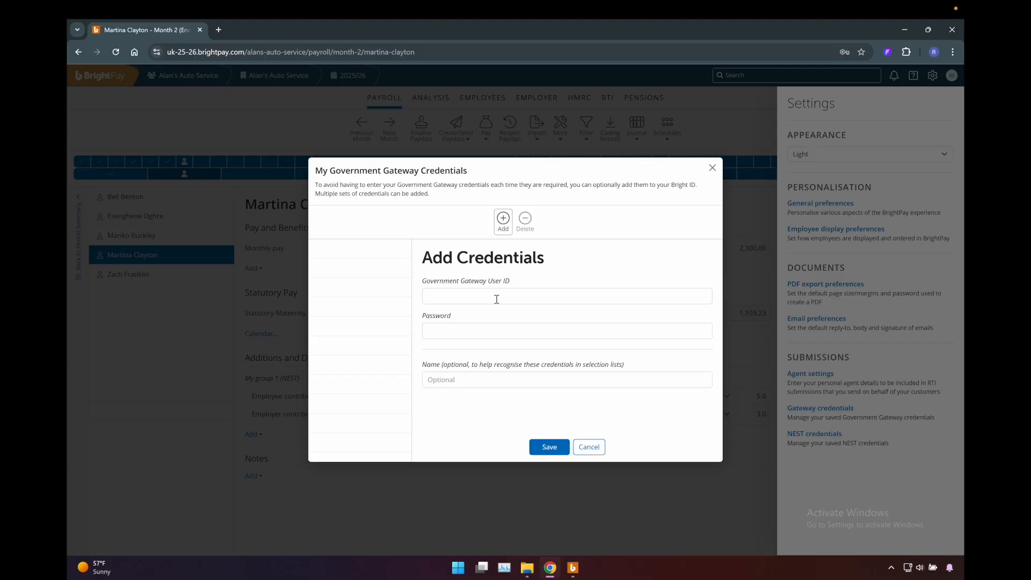
click(712, 169)
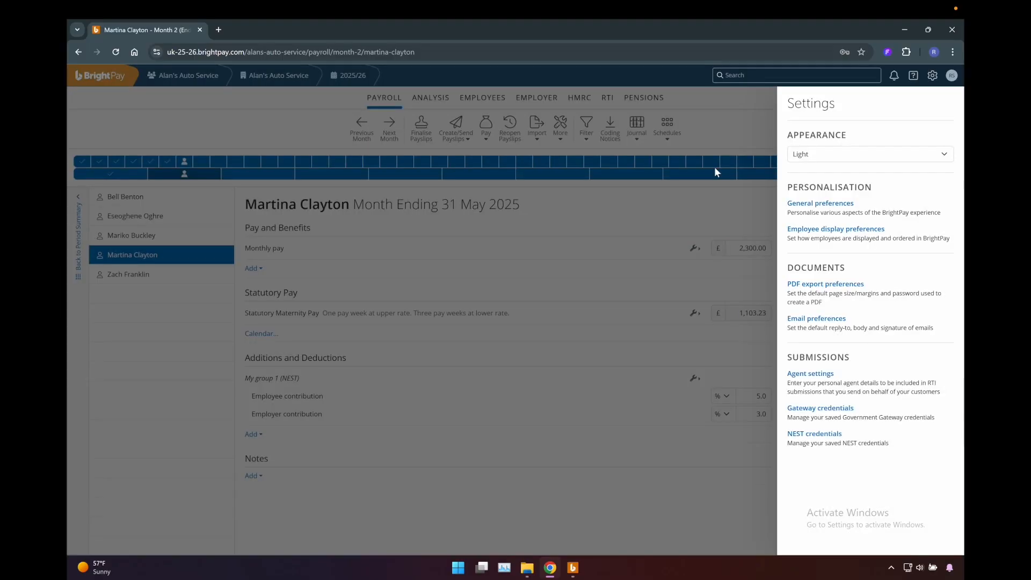
- View the form for adding NEST credentials, and close it and the settings without saving anything
click(816, 435)
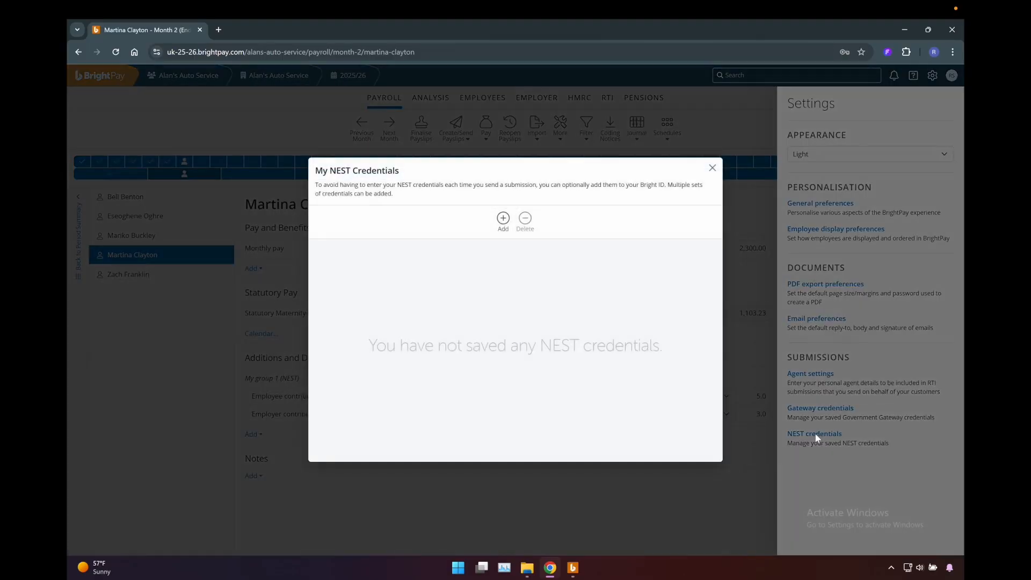
click(503, 226)
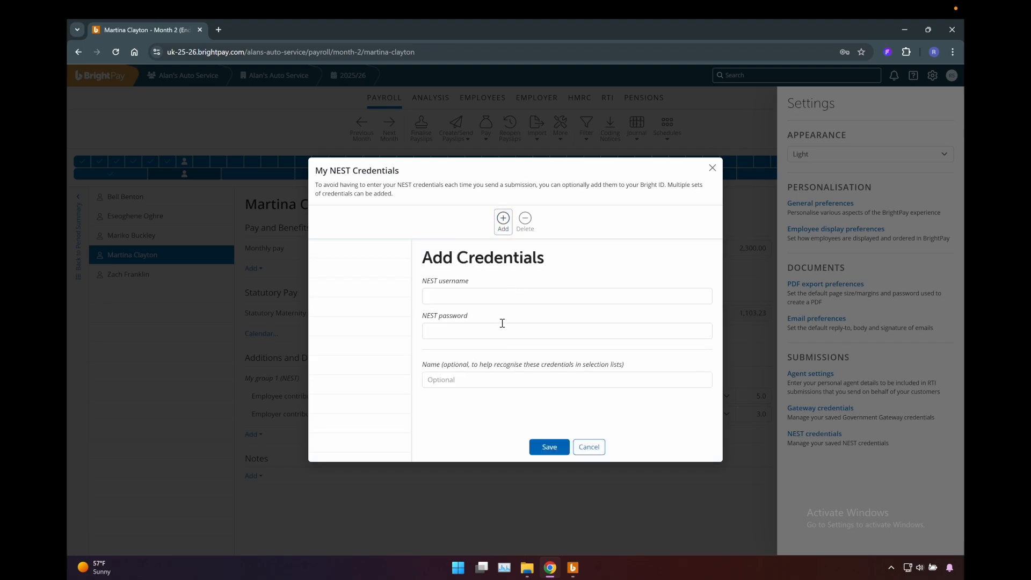
click(712, 168)
click(523, 271)
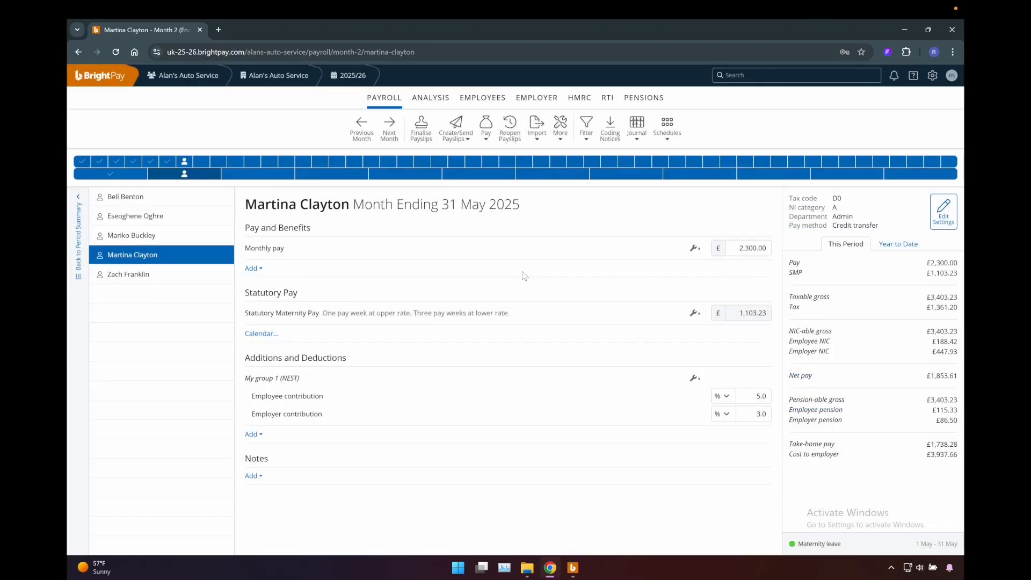
- Look through the Help & Support contact options, support hours and support resources, and return to the payroll
click(913, 76)
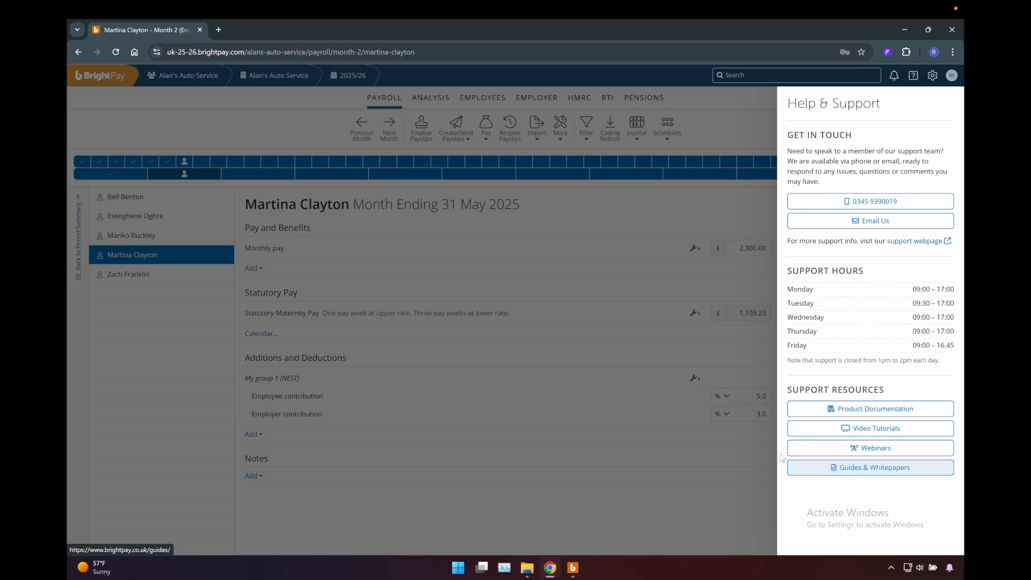
click(592, 277)
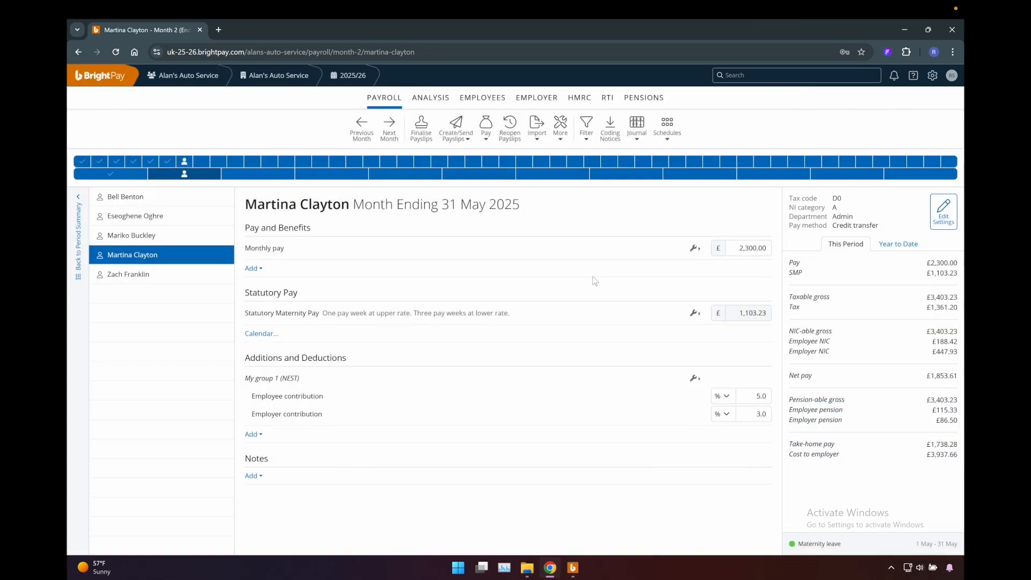